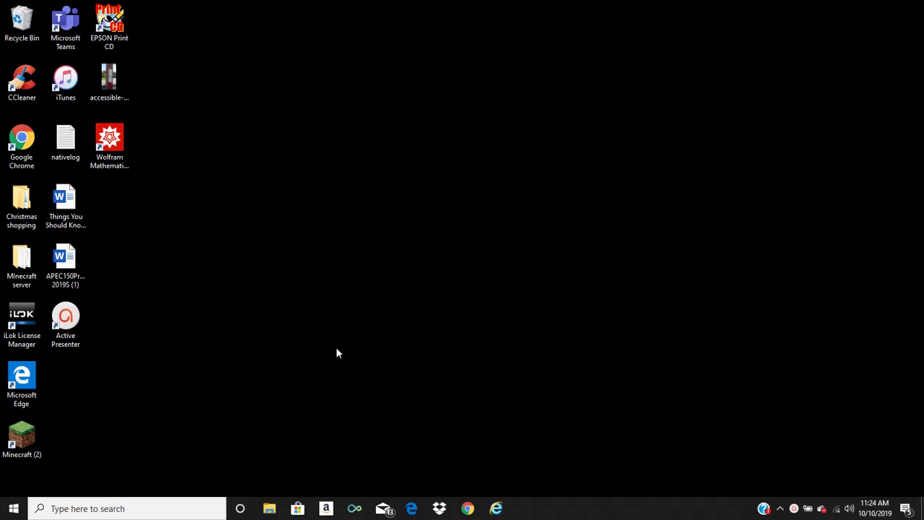
- Open the desktop background options in the Windows Personalization settings
click(14, 508)
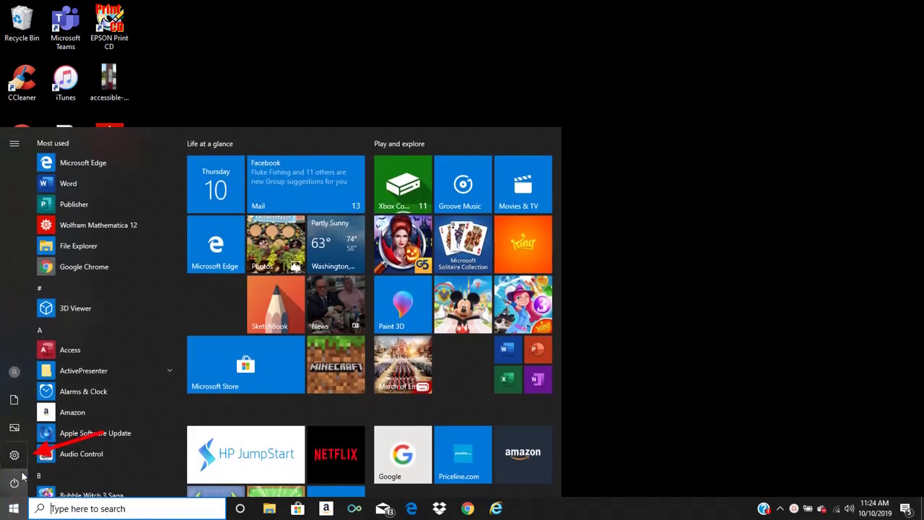
mouse_move(20, 465)
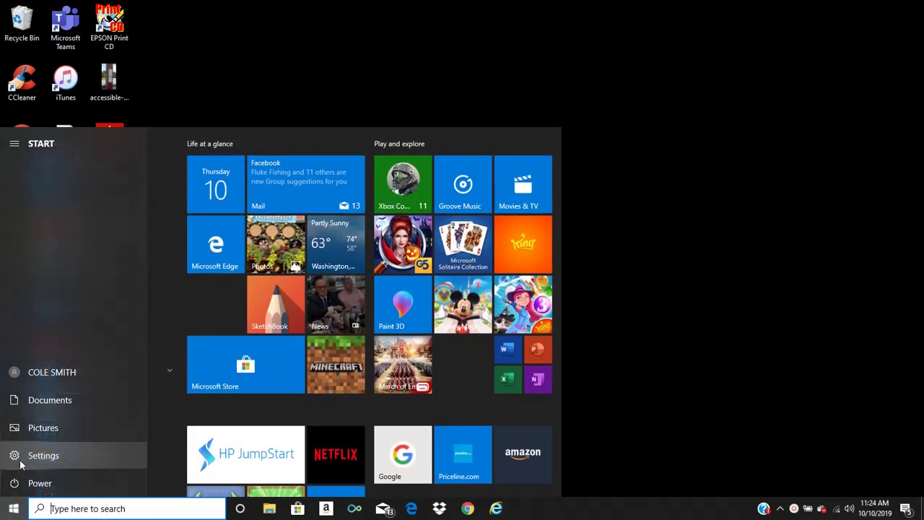
click(20, 464)
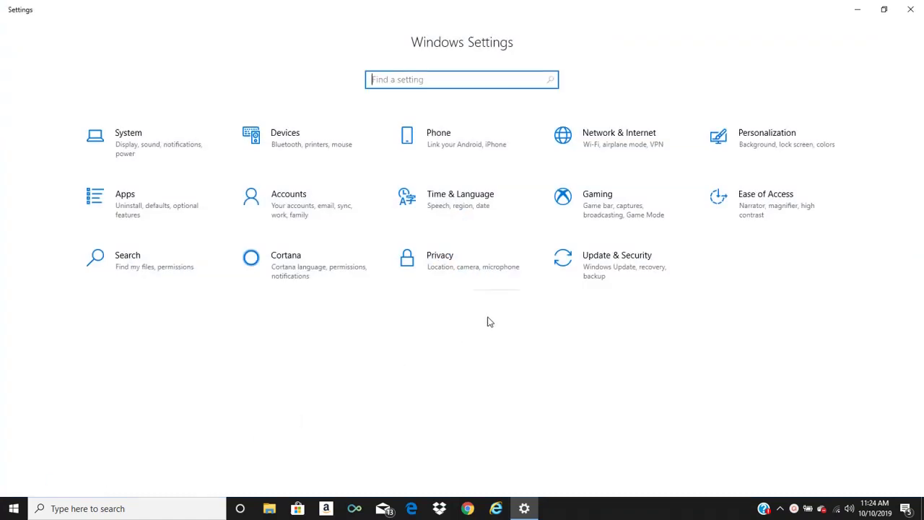
click(825, 136)
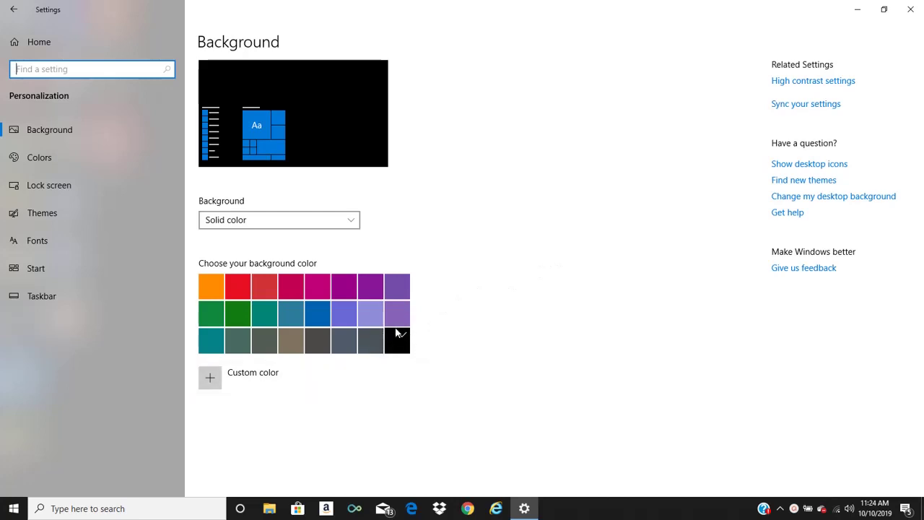
- Try navy blue, green and plum in turn as the solid desktop background color
click(318, 323)
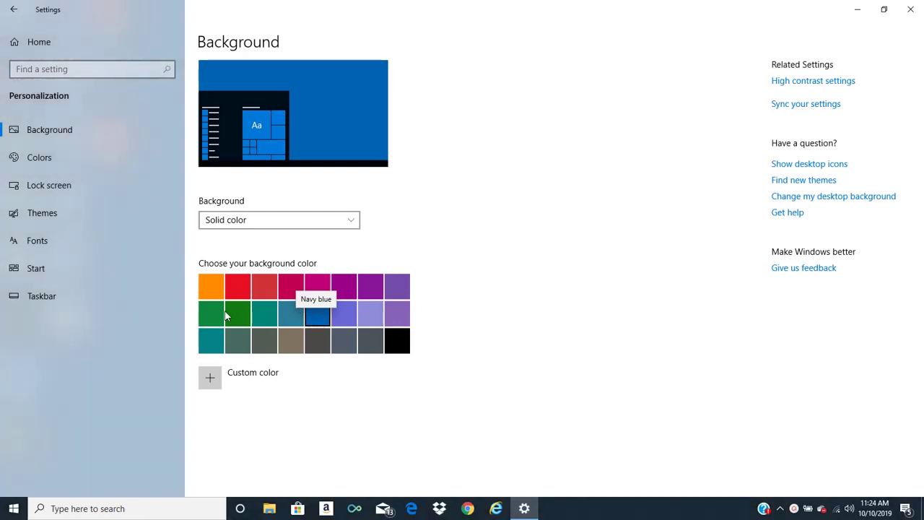
click(231, 314)
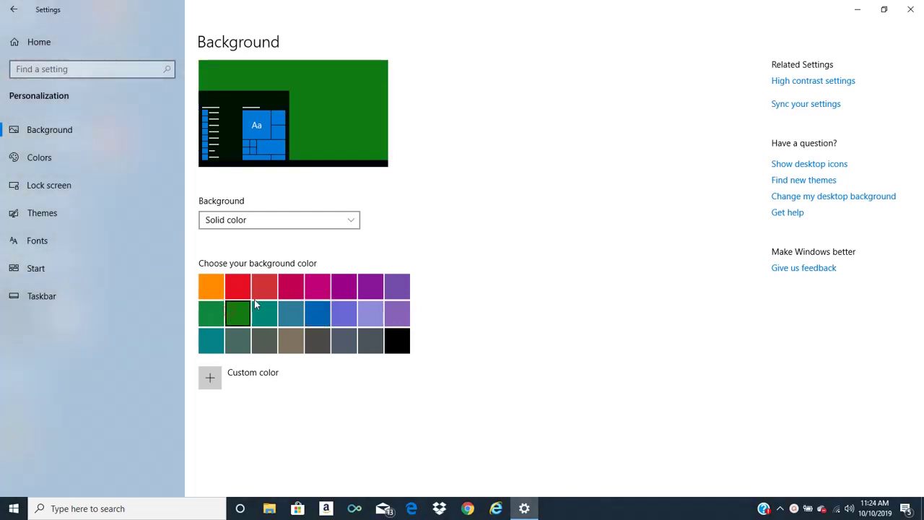
click(341, 289)
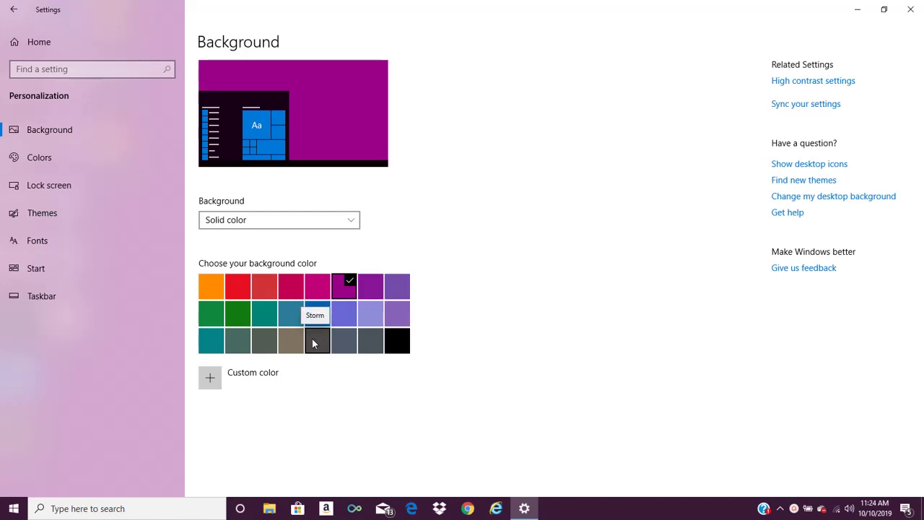
- Create a custom bright green background color at full brightness, apply it and view it on the desktop
click(254, 377)
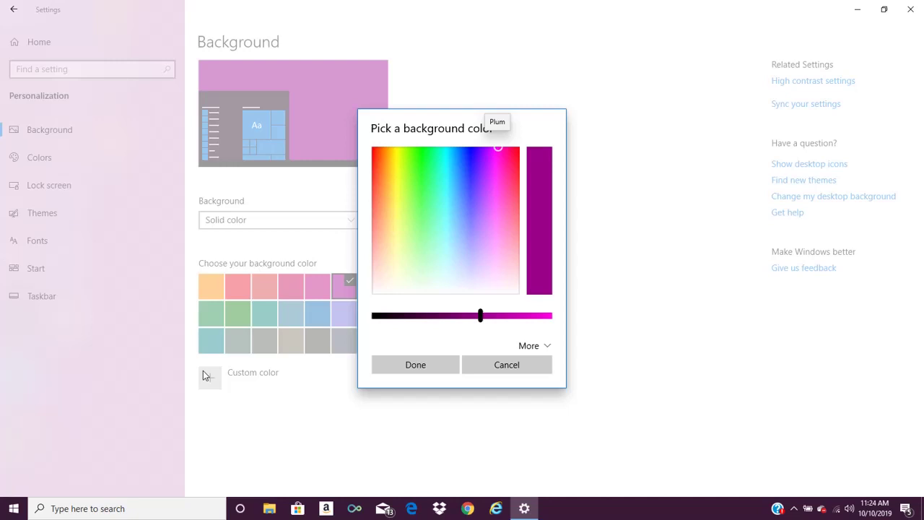
click(418, 168)
click(498, 316)
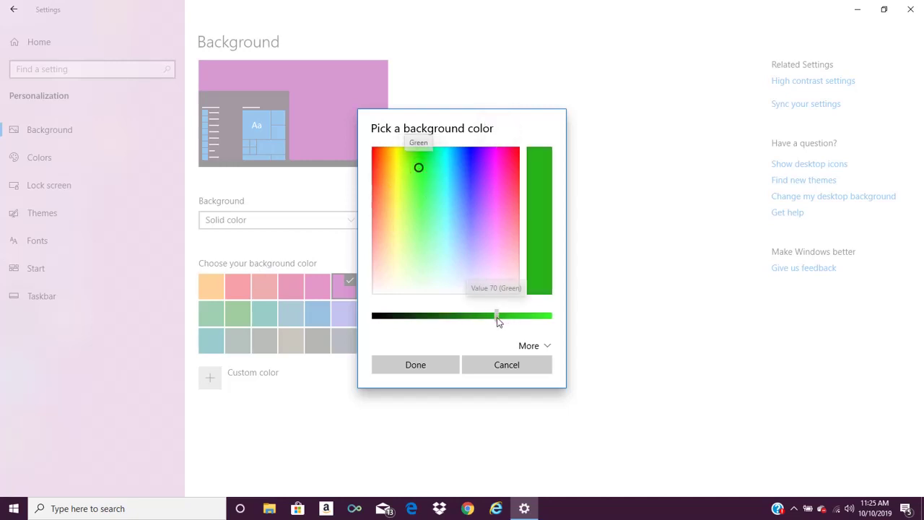
drag(497, 323, 564, 330)
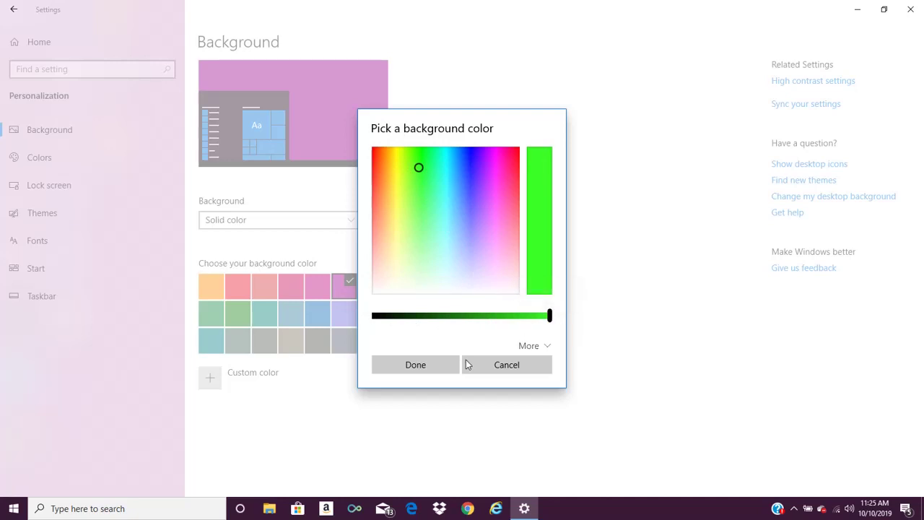
click(421, 369)
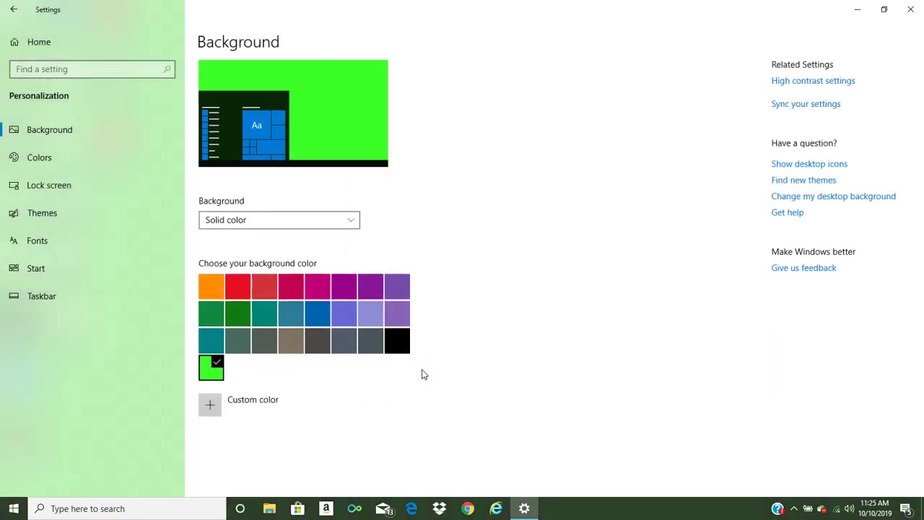
click(858, 9)
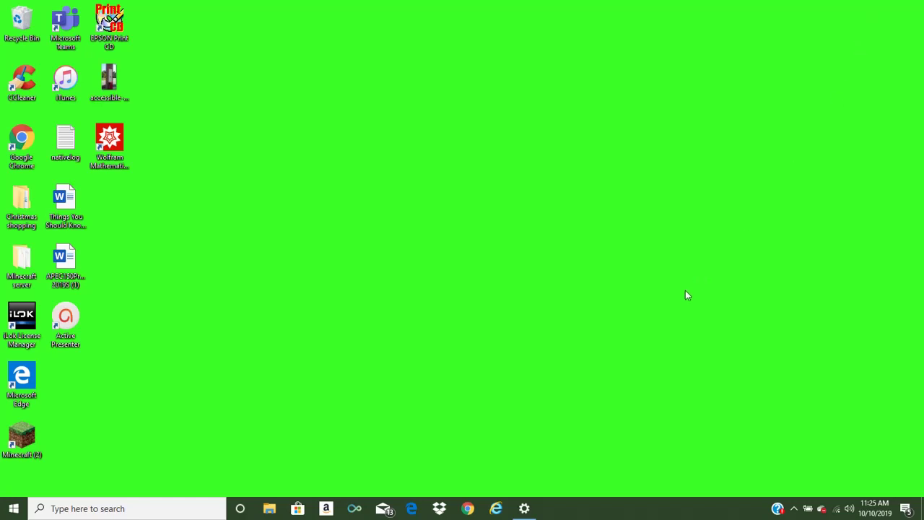
- Return to Settings, switch the background type to Picture, try the night-sky image and apply the blue Windows wallpaper
click(535, 512)
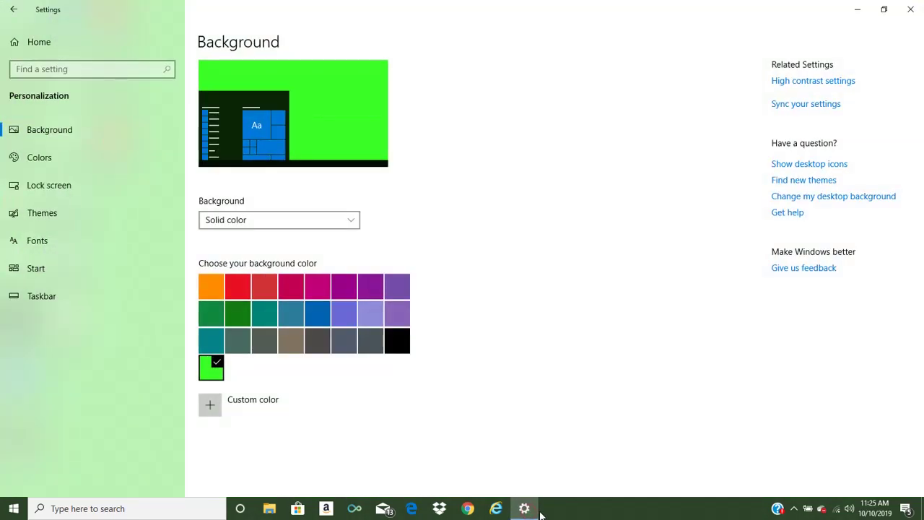
click(354, 225)
click(321, 202)
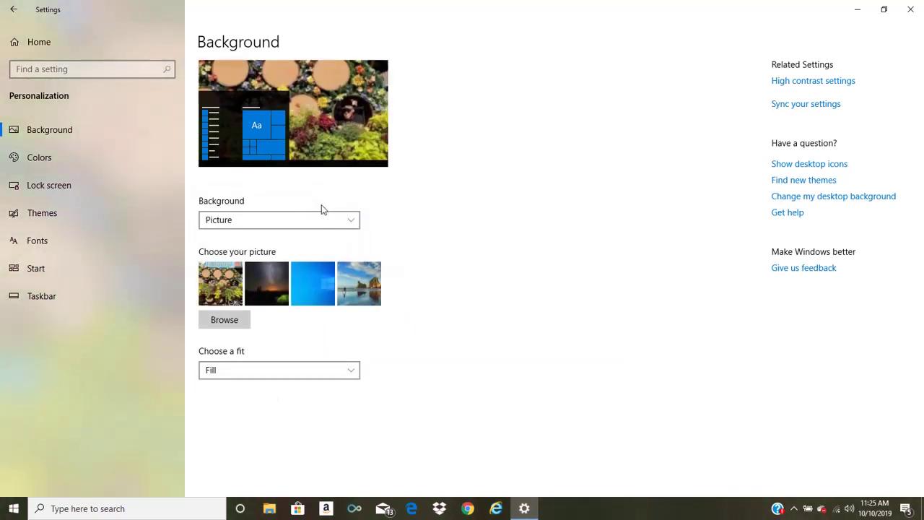
click(287, 280)
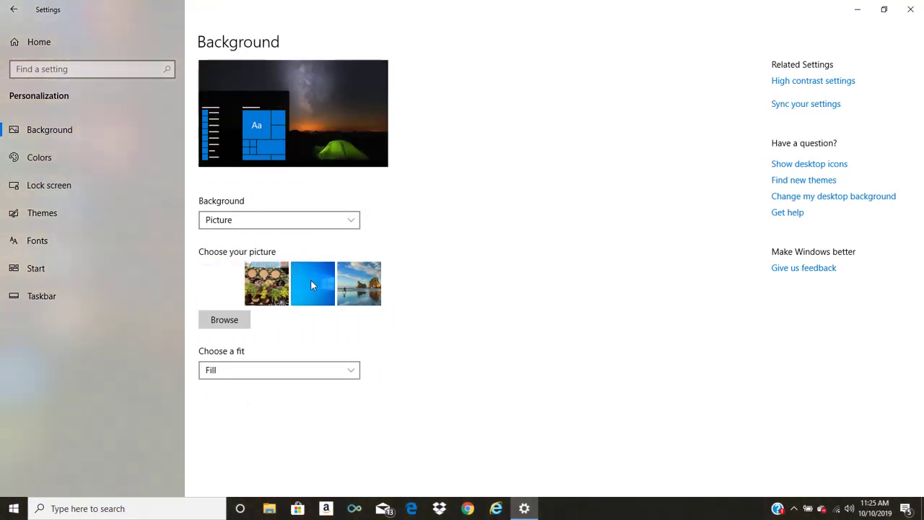
click(312, 284)
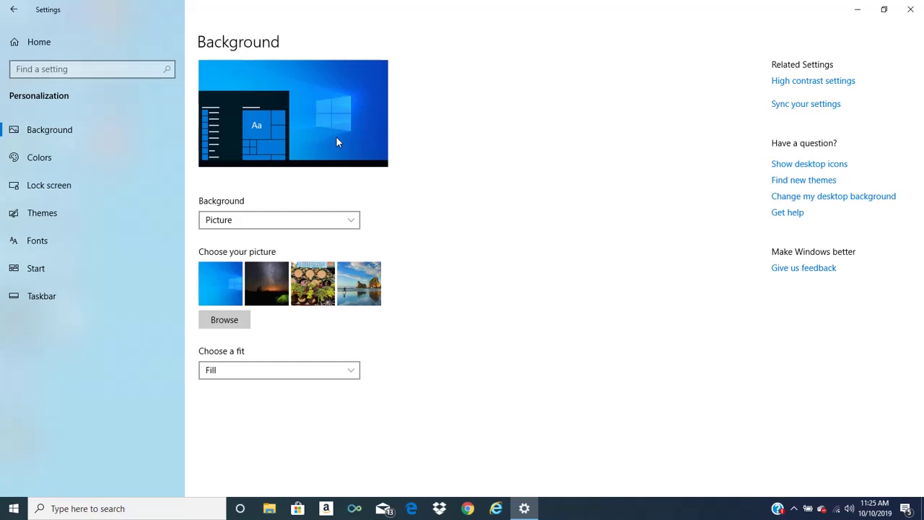
- Browse the Photos library, set the June 2019 photo of barrels and flowers as background, and view it on the desktop
click(229, 320)
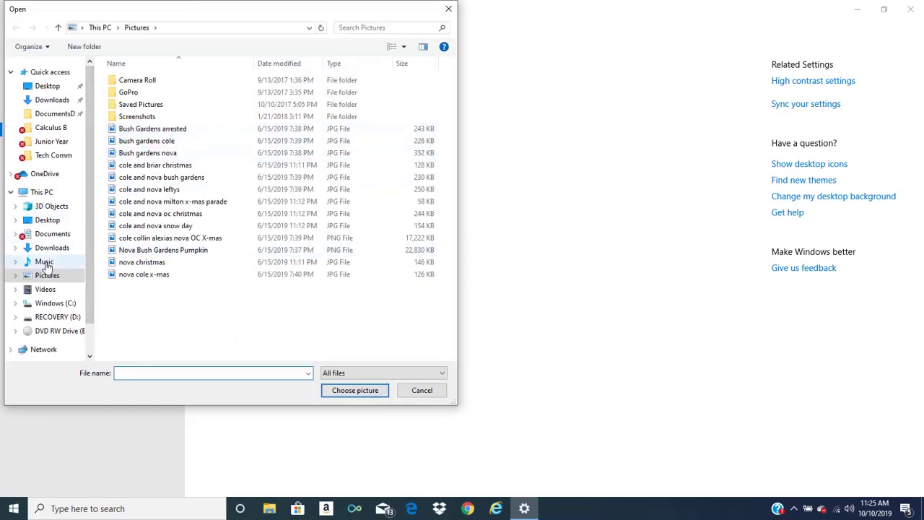
scroll(44, 265, down, 1)
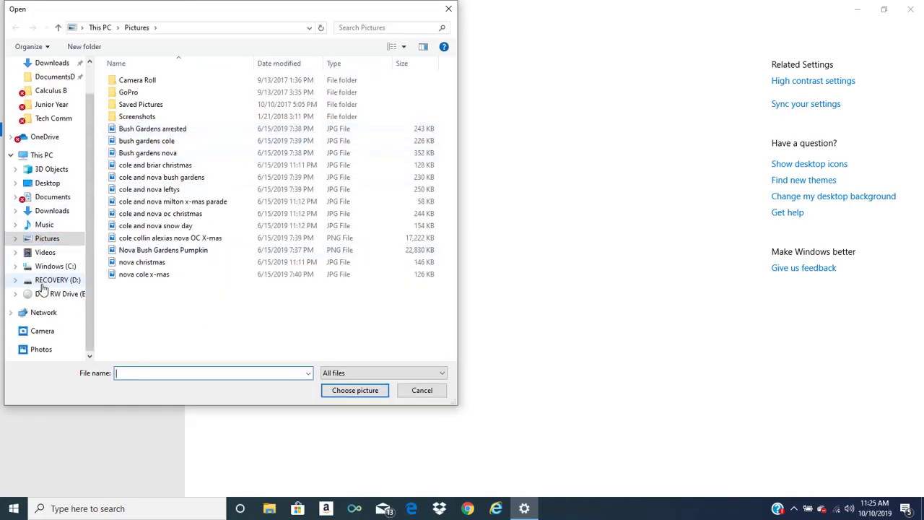
click(45, 353)
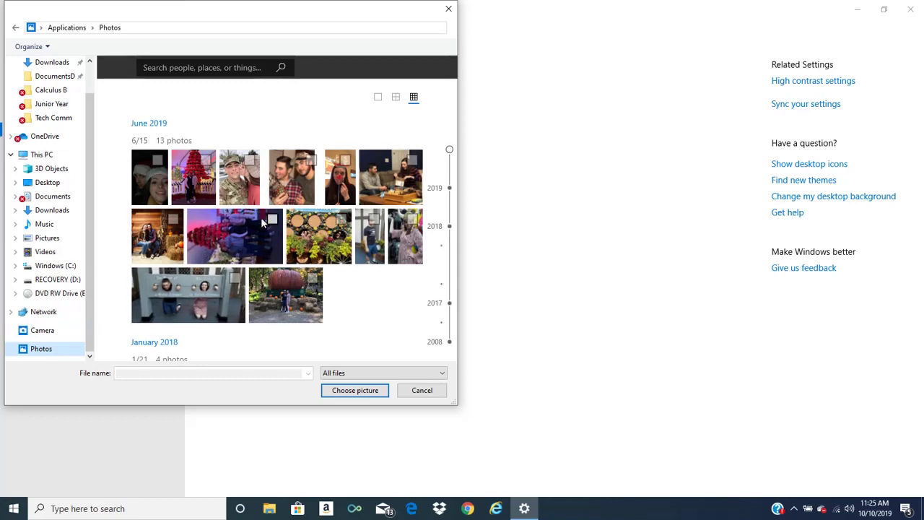
click(341, 221)
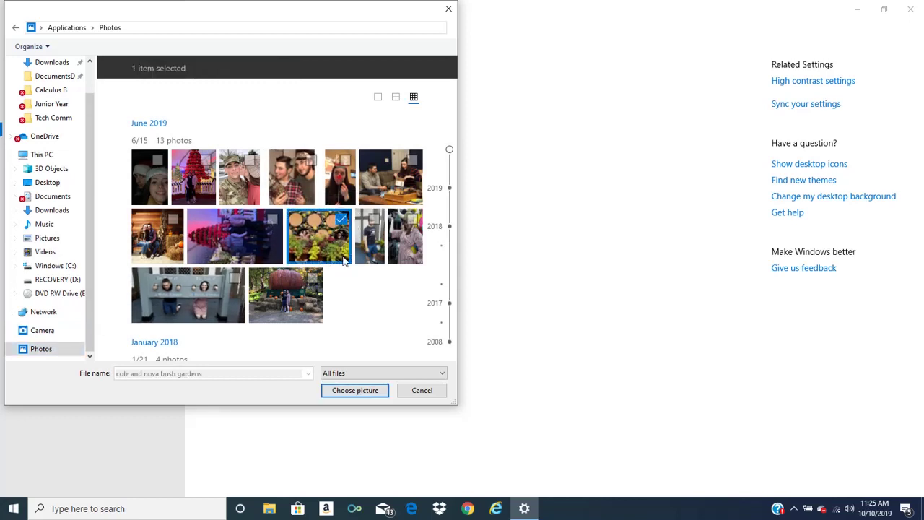
click(362, 390)
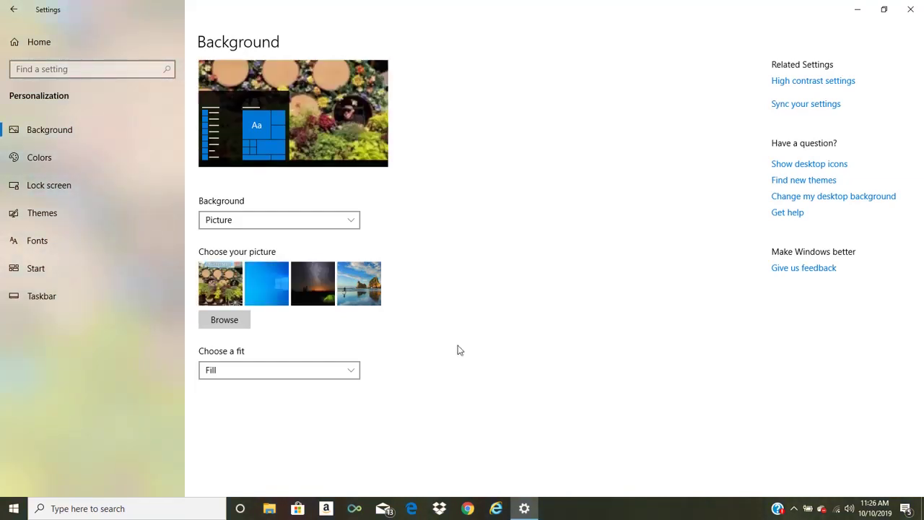
click(861, 8)
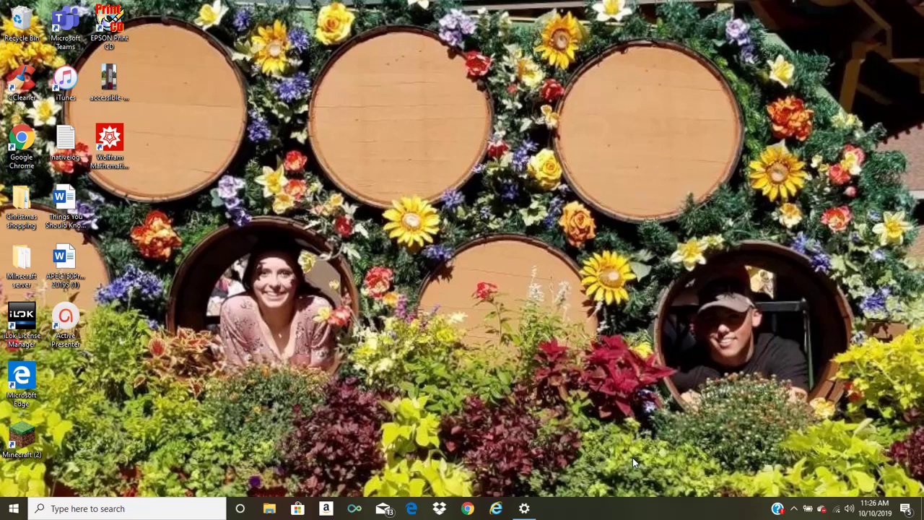
- Return to Settings, set the background picture's fit option to Fit and view it on the desktop
click(524, 509)
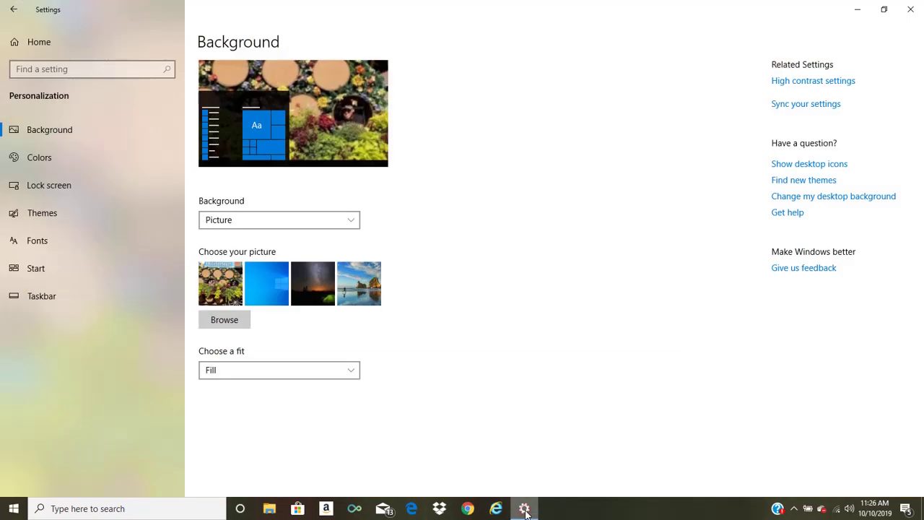
click(258, 370)
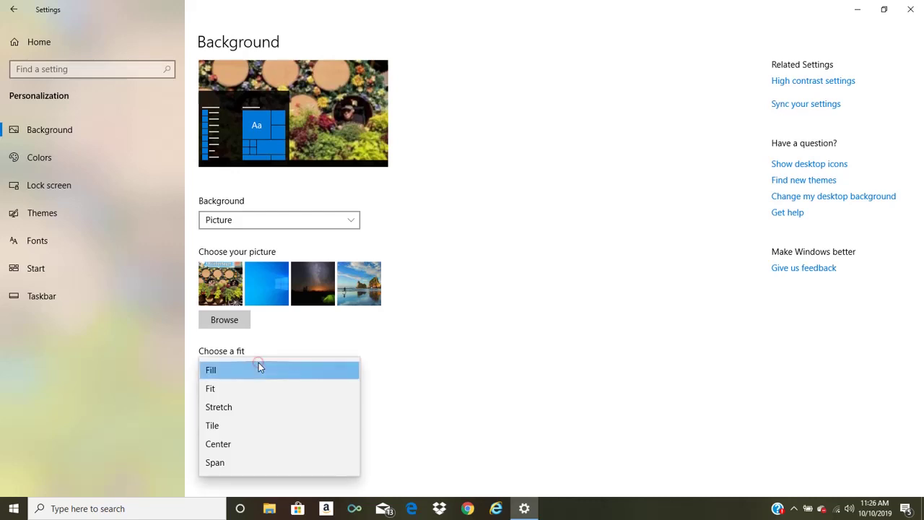
click(224, 394)
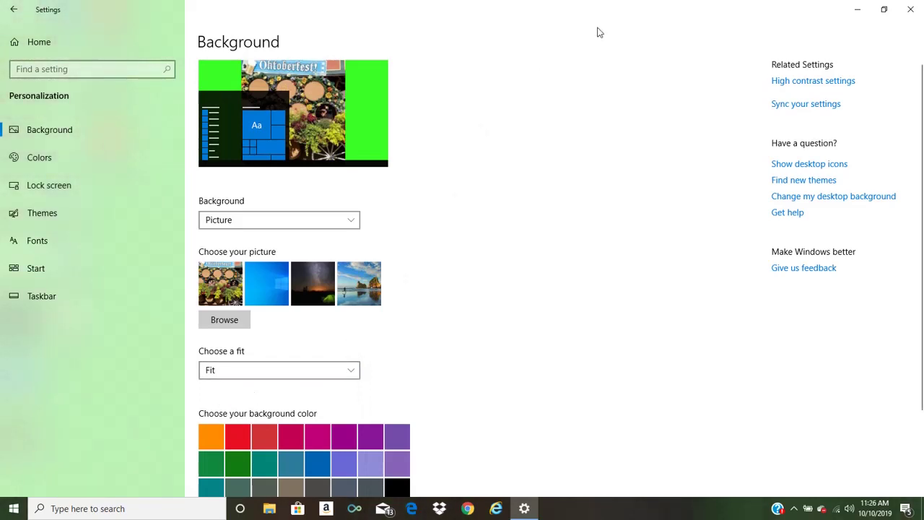
click(856, 11)
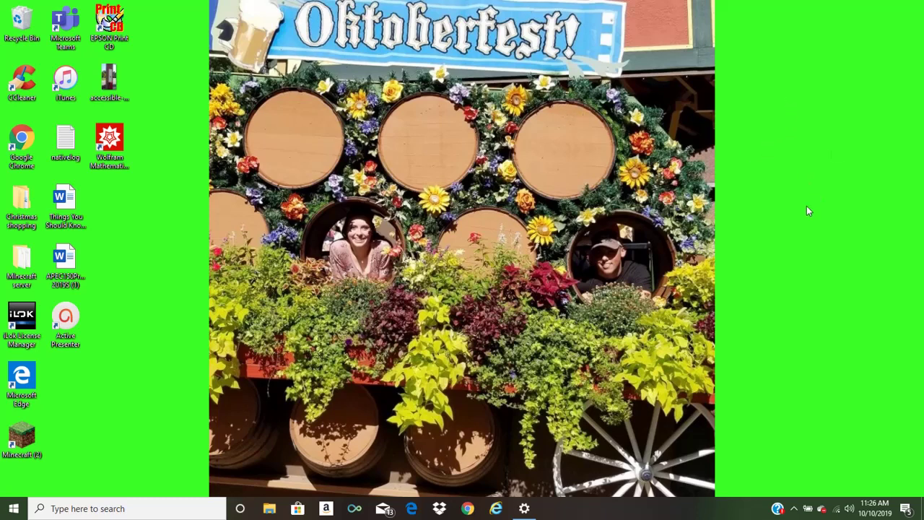
- Try purple for the color around the fitted picture, set it to orange, check the desktop and return to Settings
click(525, 509)
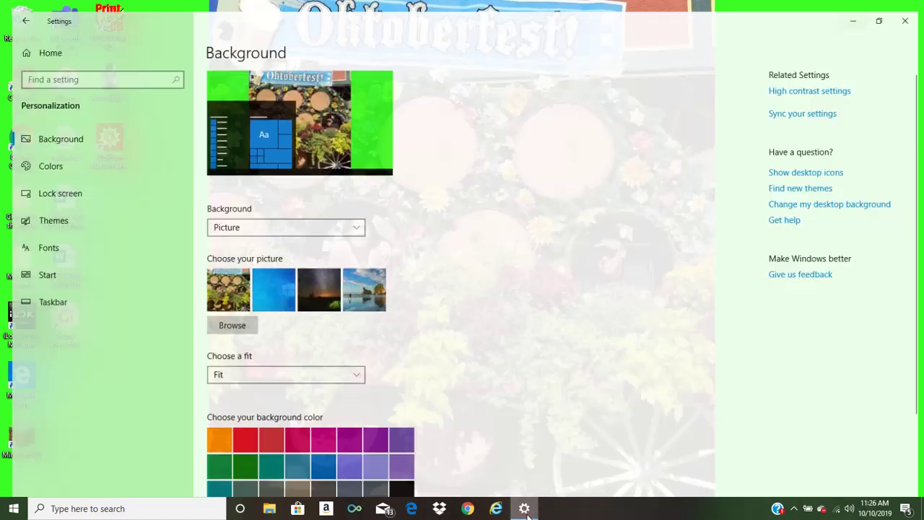
click(399, 442)
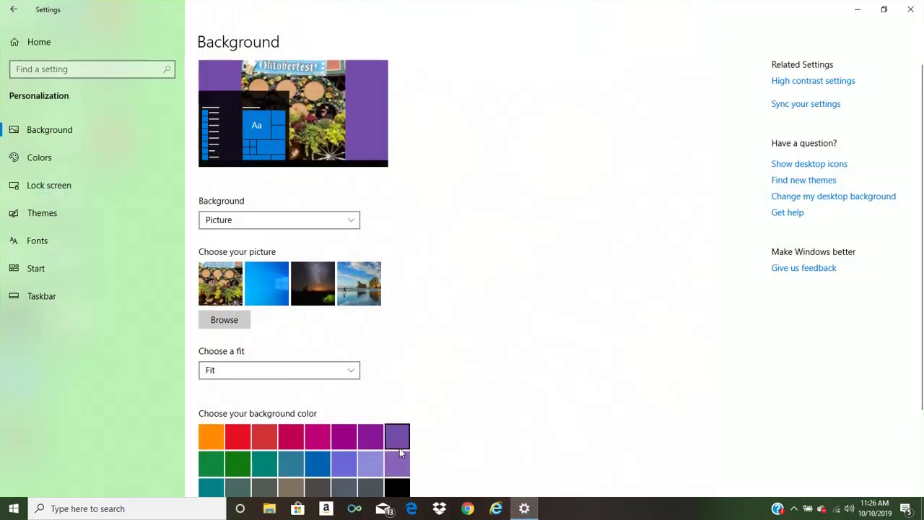
click(209, 436)
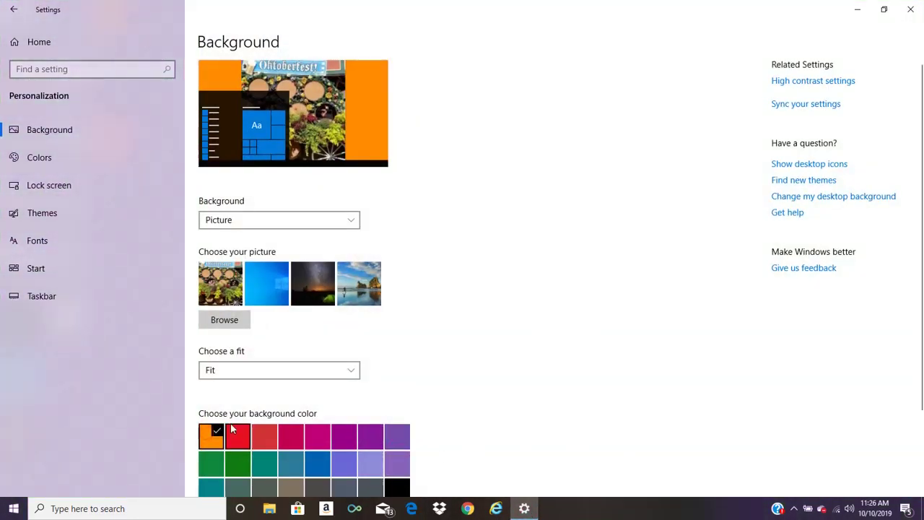
click(858, 10)
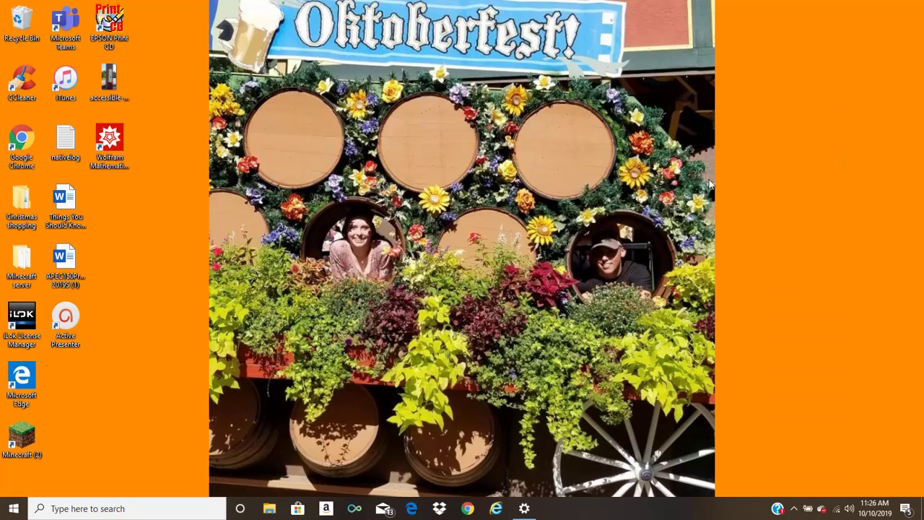
click(525, 509)
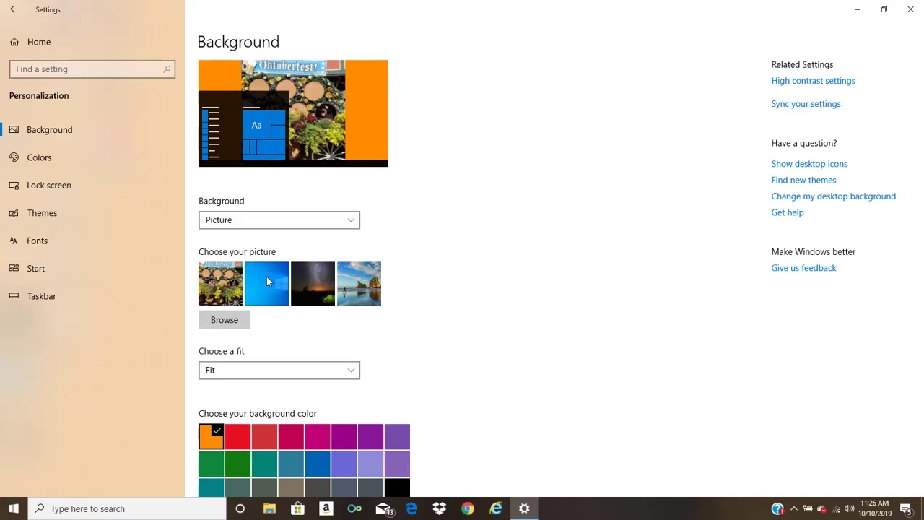
- Switch to Google Chrome, go to google.com and search for Dinosaurs
click(466, 508)
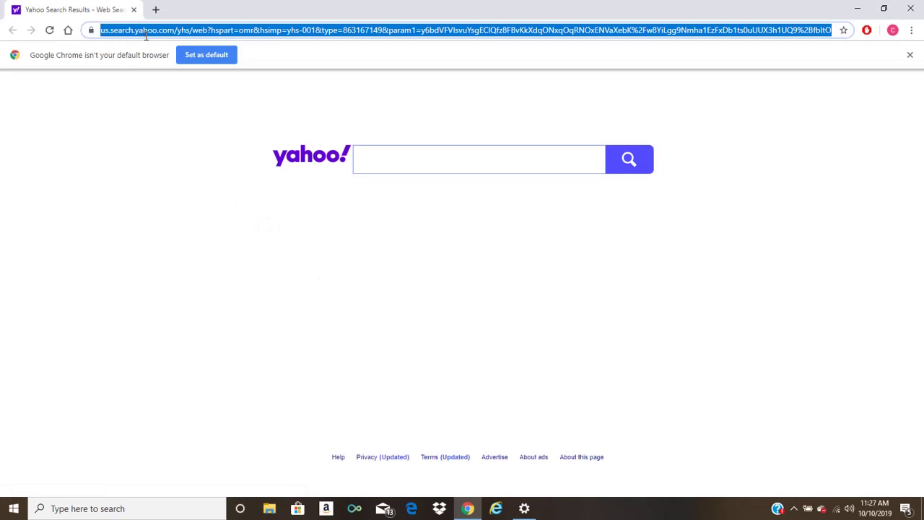
text(google.com)
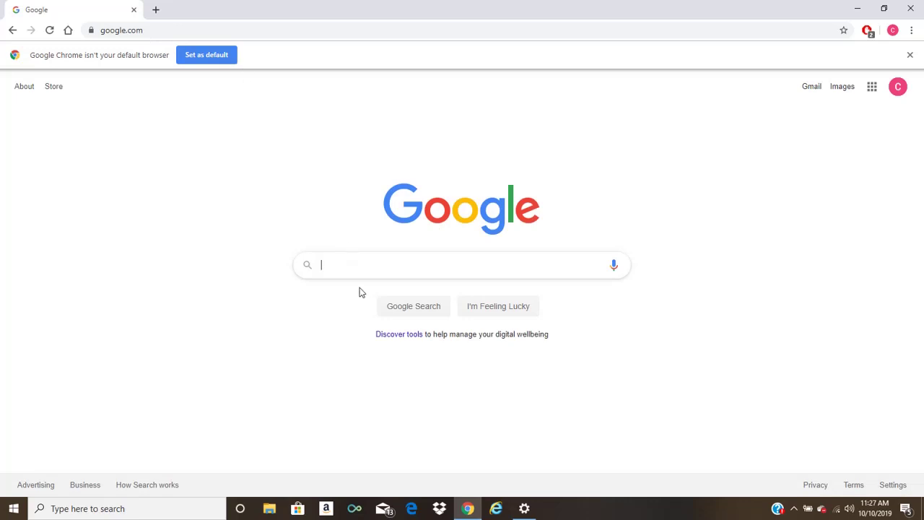
text(Dinosaurs)
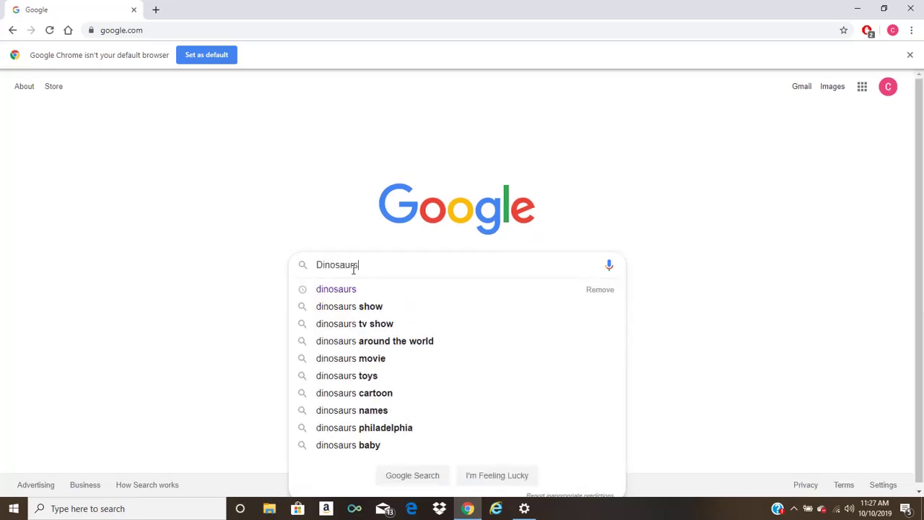
key(Return)
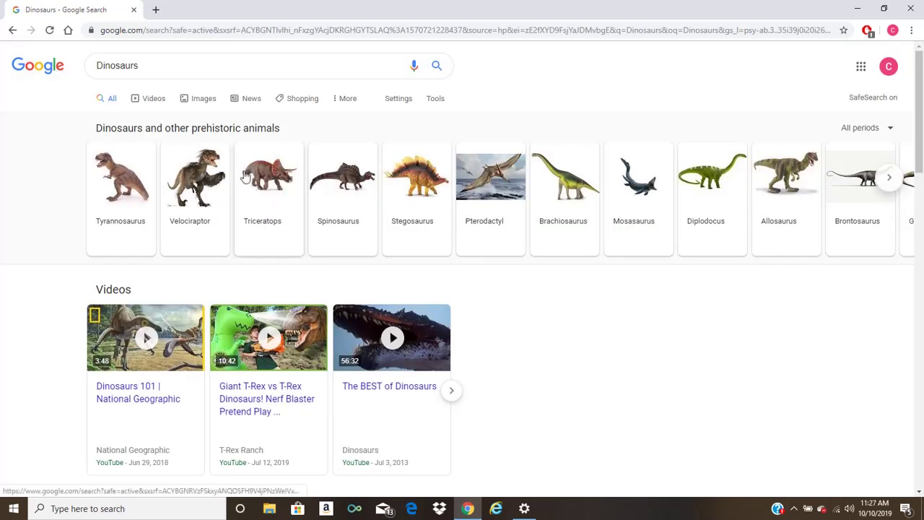
- Show the image results for Dinosaurs and open the ThoughtCo picture of the dinosaur on a beach
click(206, 104)
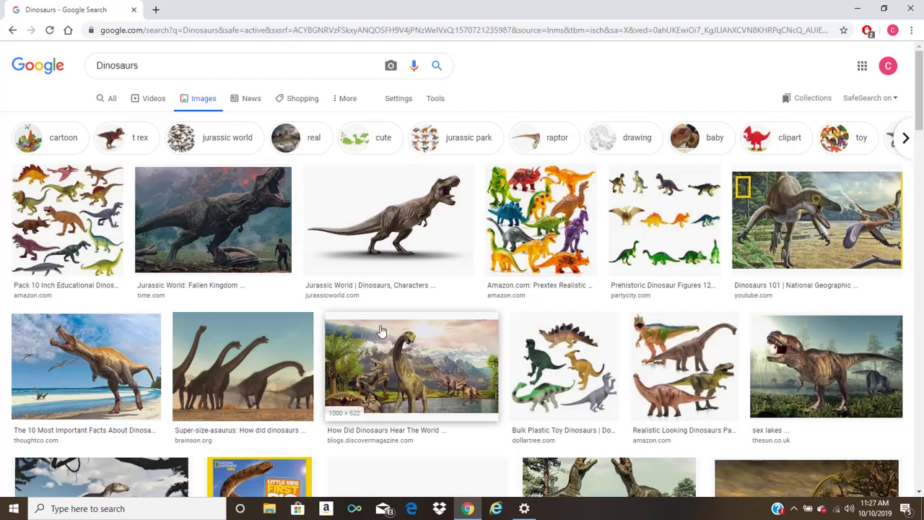
scroll(376, 332, down, 5)
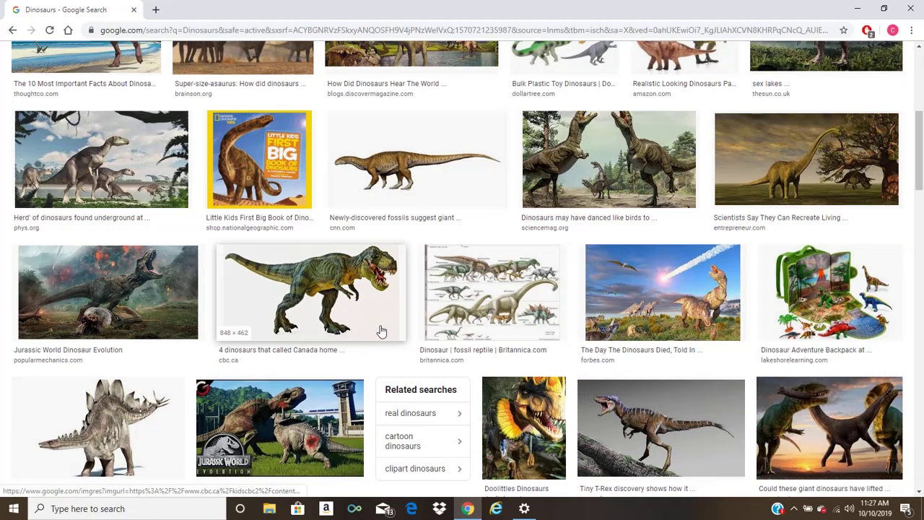
scroll(381, 331, up, 3)
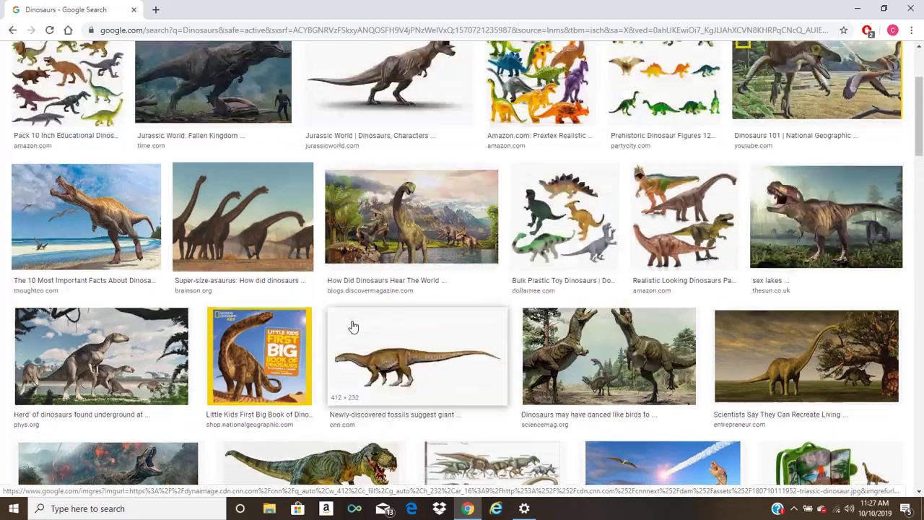
scroll(353, 327, up, 3)
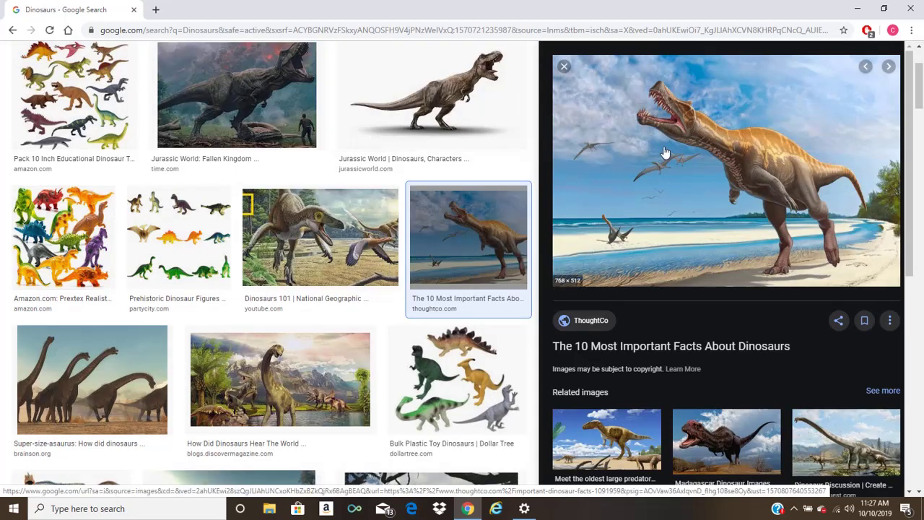
- Start saving the ThoughtCo picture and create a folder named "Dinosaur images" on the Desktop
right_click(670, 249)
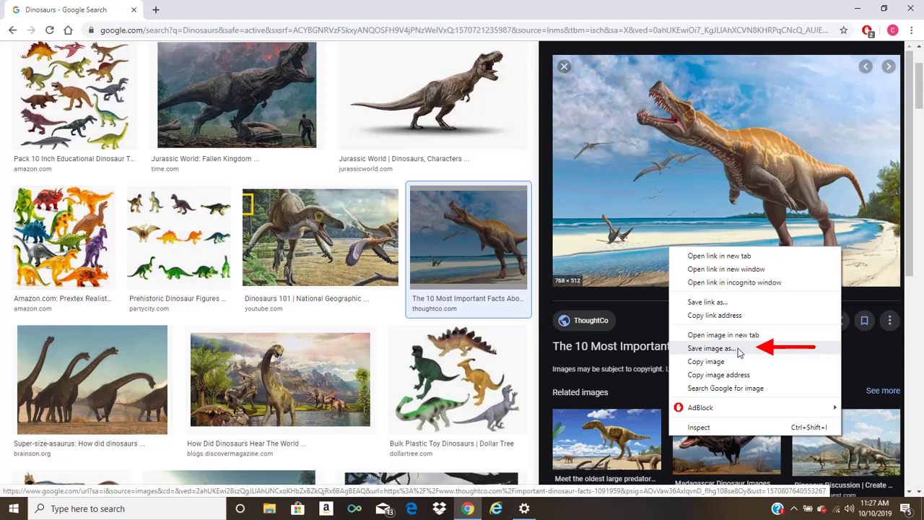
click(711, 349)
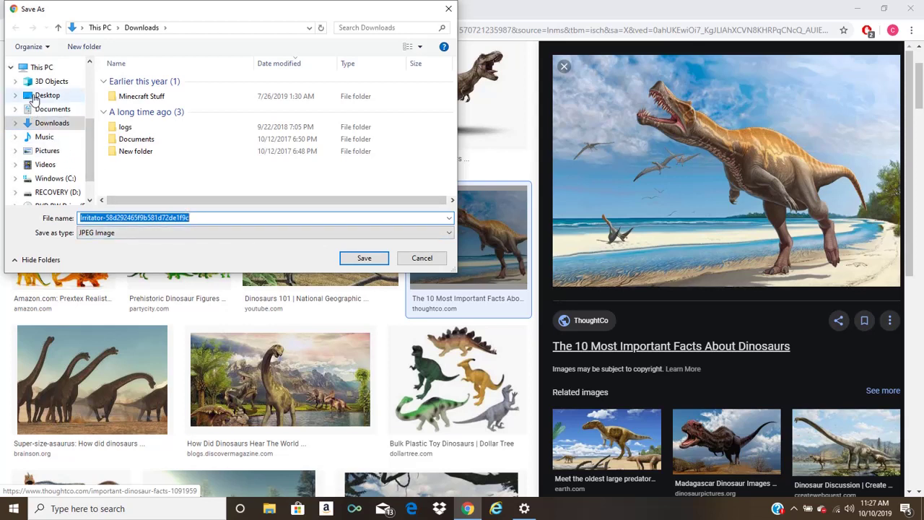
click(45, 96)
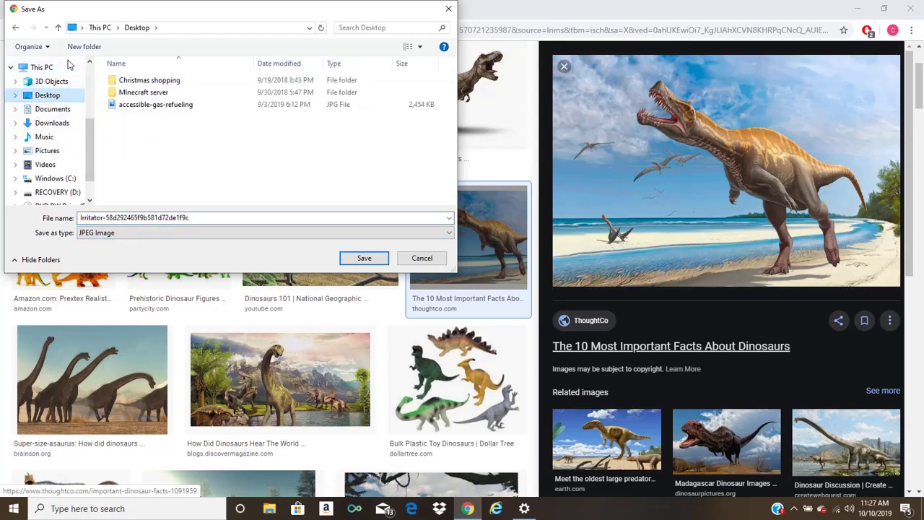
click(80, 53)
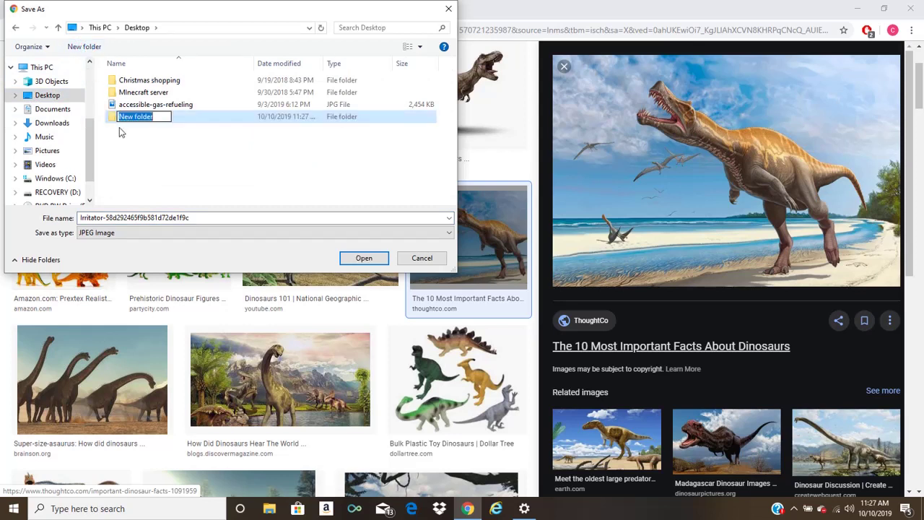
key(BackSpace)
text(Dinosaur images)
- Name the picture "Dinosaur JPEG" and save it as a JPEG image in the Dinosaur images folder
click(202, 217)
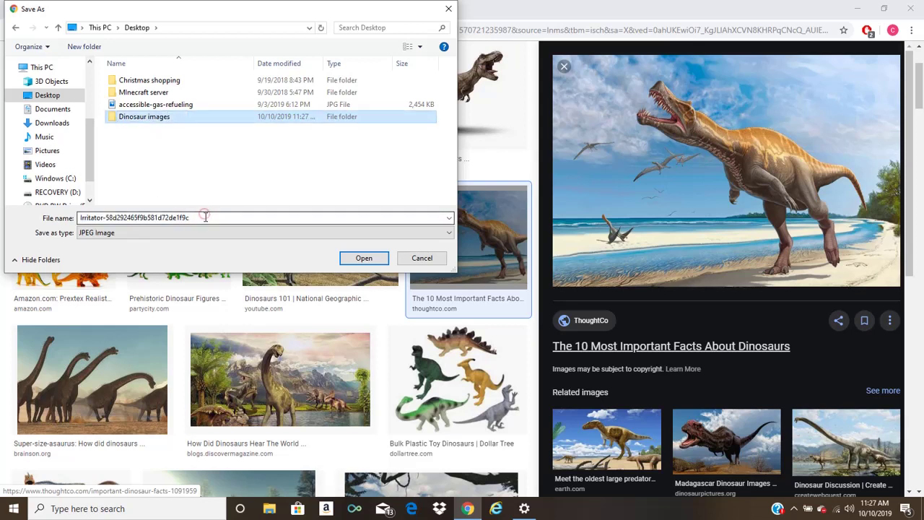
key(BackSpace)
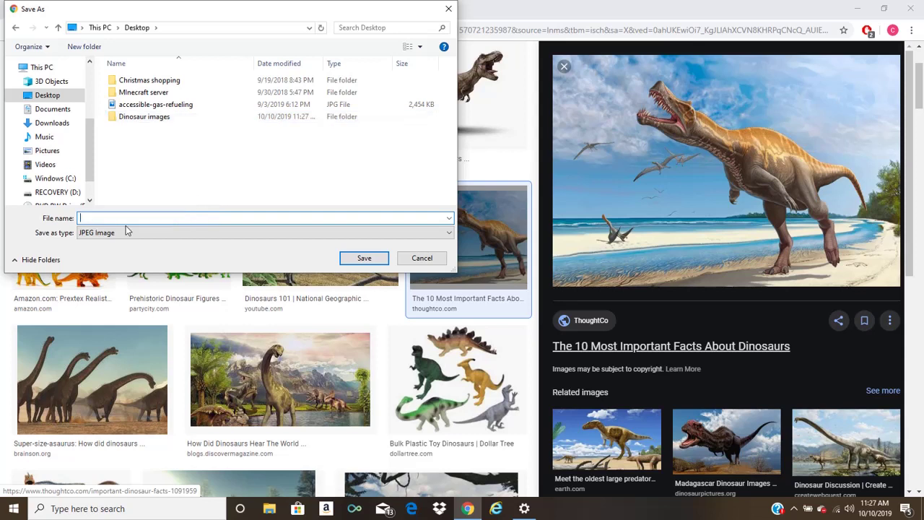
text(Din)
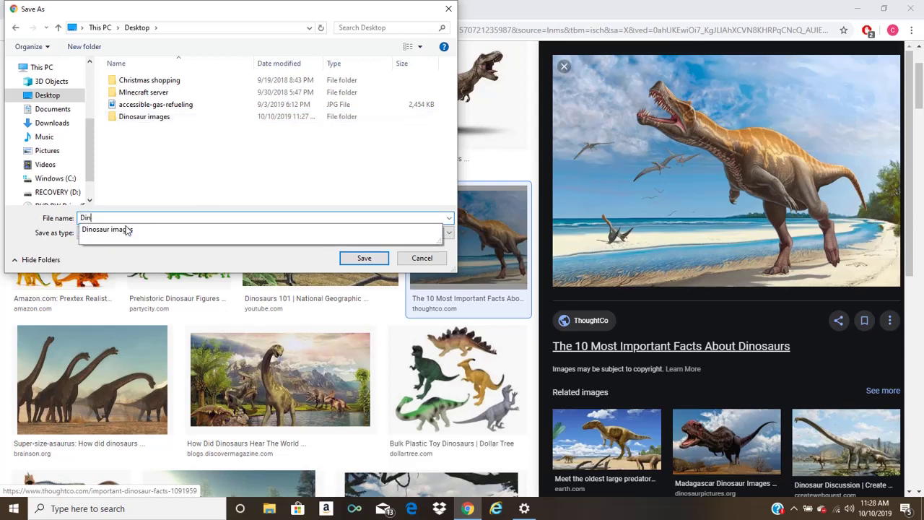
text(osaur JPEG)
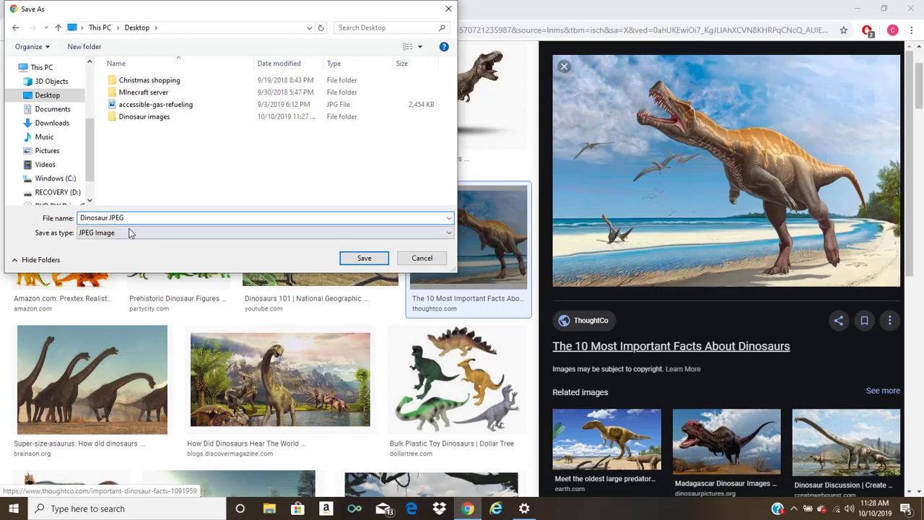
double_click(182, 123)
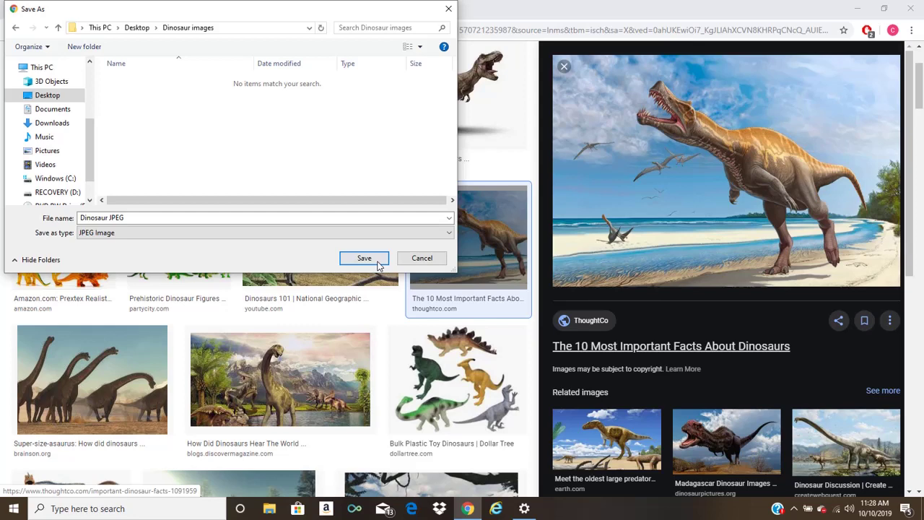
click(377, 262)
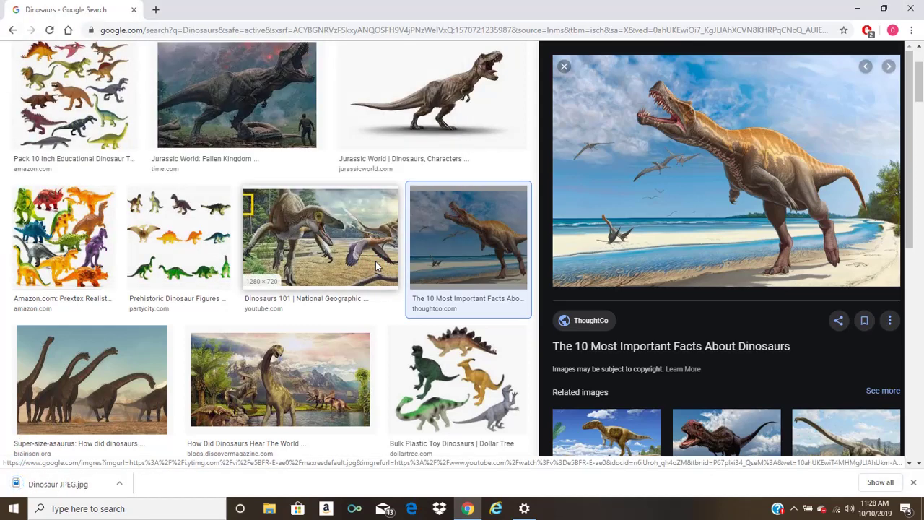
- Return to Settings and set Dinosaur JPEG from the Desktop's Dinosaur images folder as the background picture
click(850, 13)
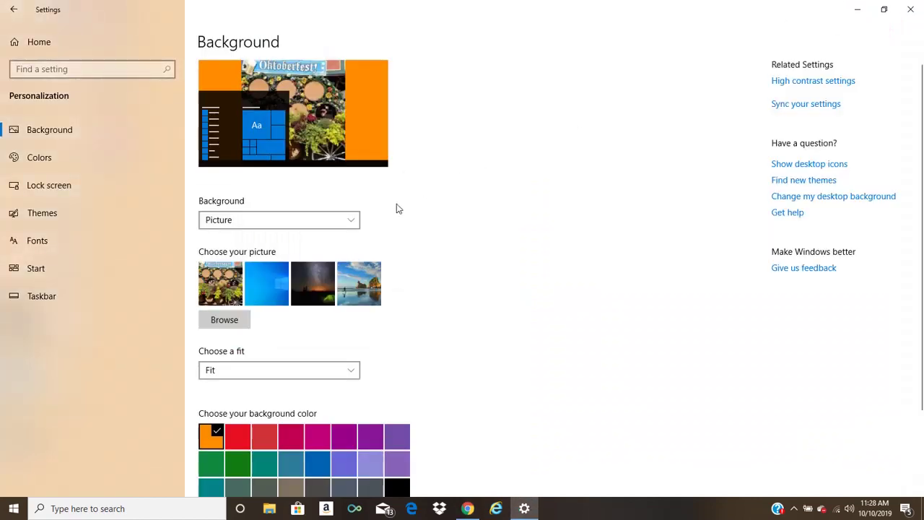
click(235, 320)
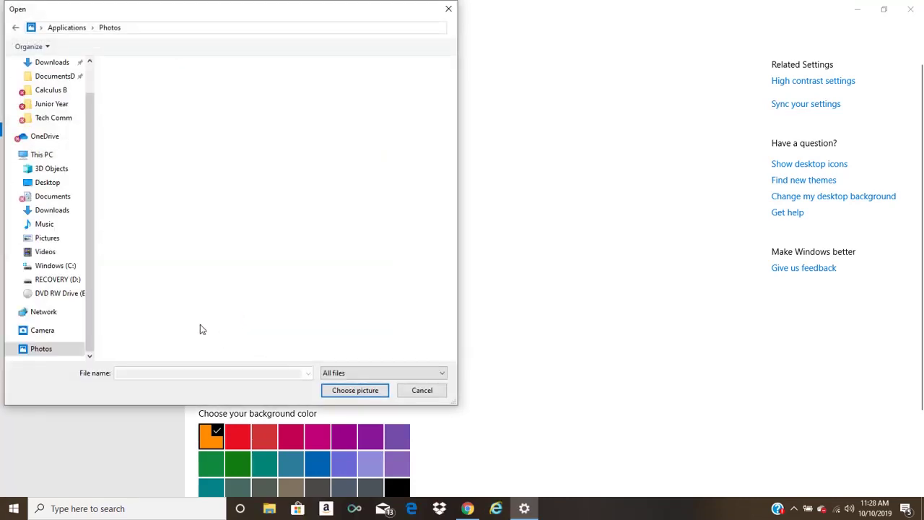
click(47, 182)
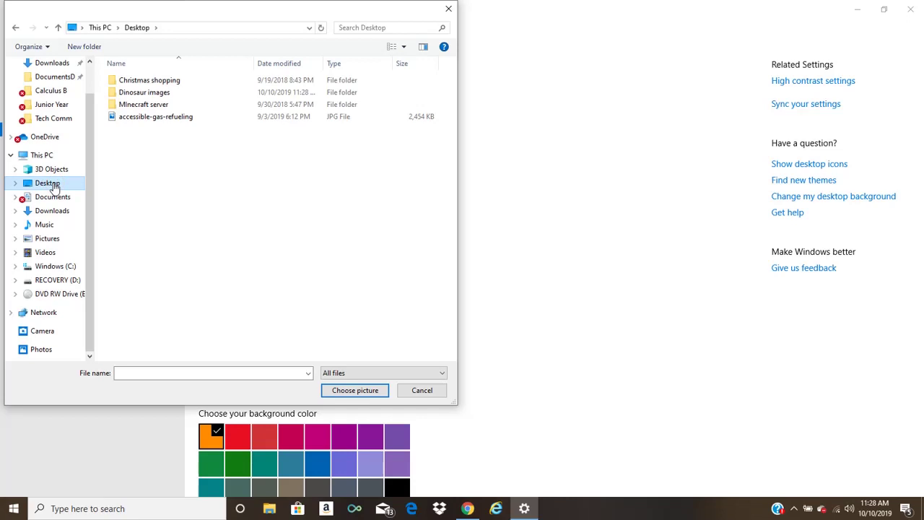
click(135, 92)
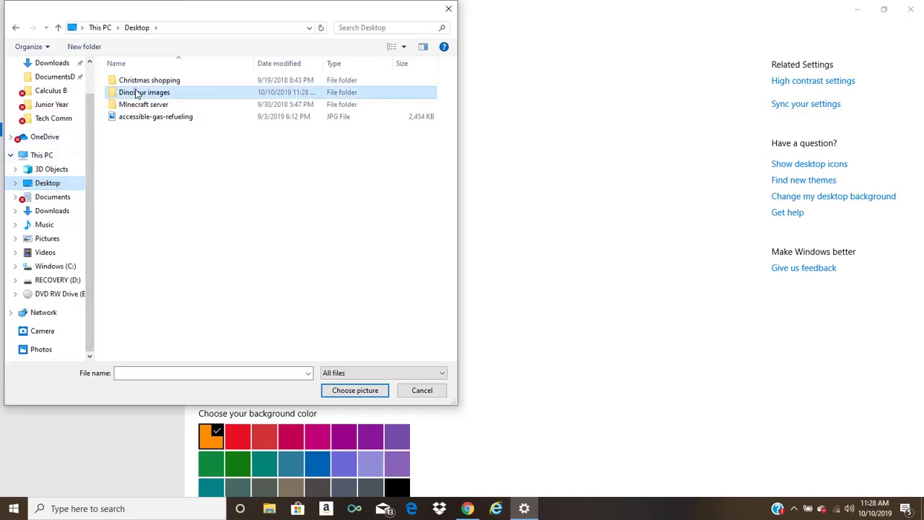
double_click(135, 93)
double_click(135, 92)
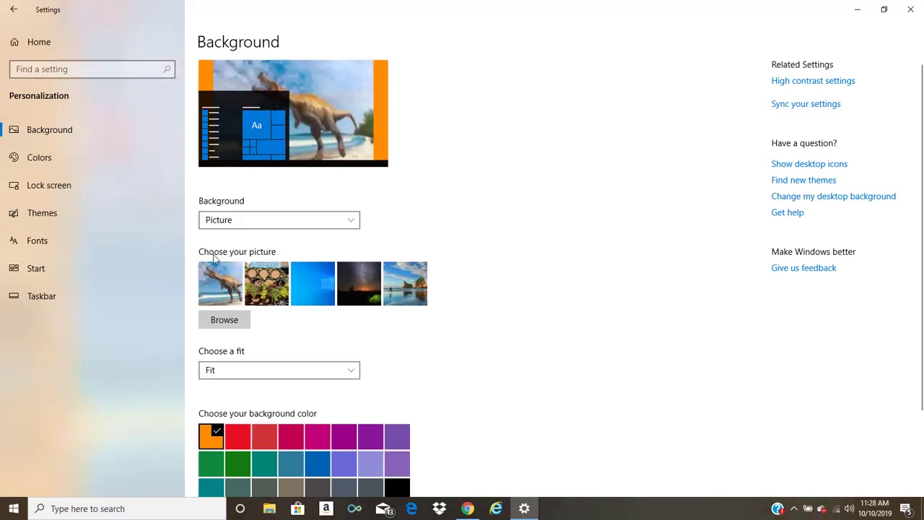
- Set the dinosaur picture's fit option to Fill and view it on the desktop
click(232, 370)
click(234, 354)
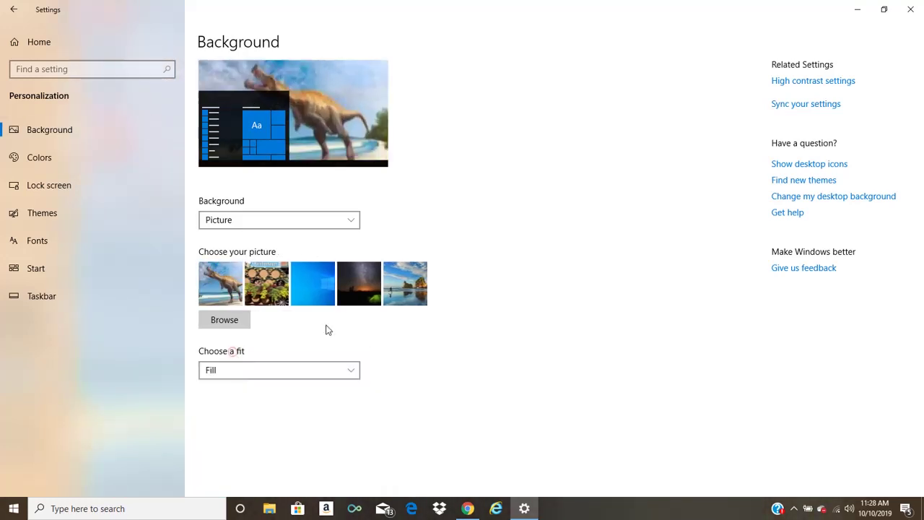
click(855, 10)
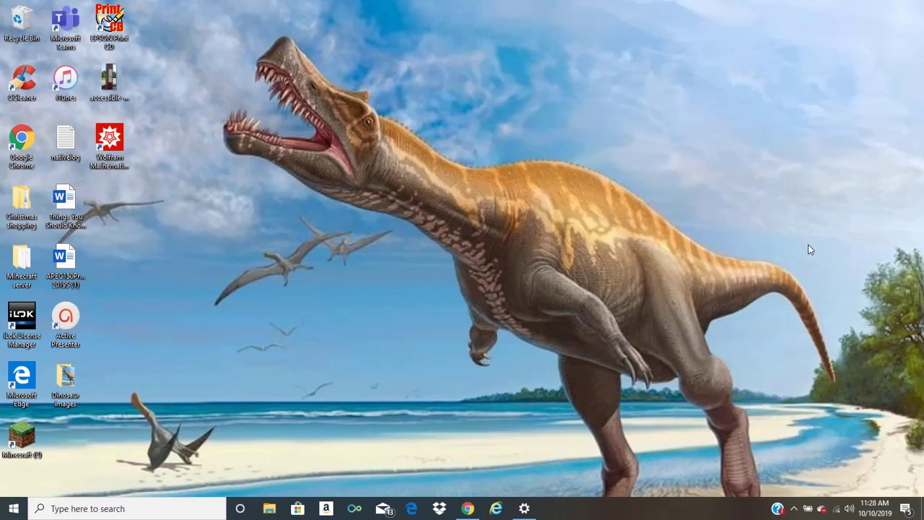
- Return to Settings and change the background type to Slideshow
click(526, 508)
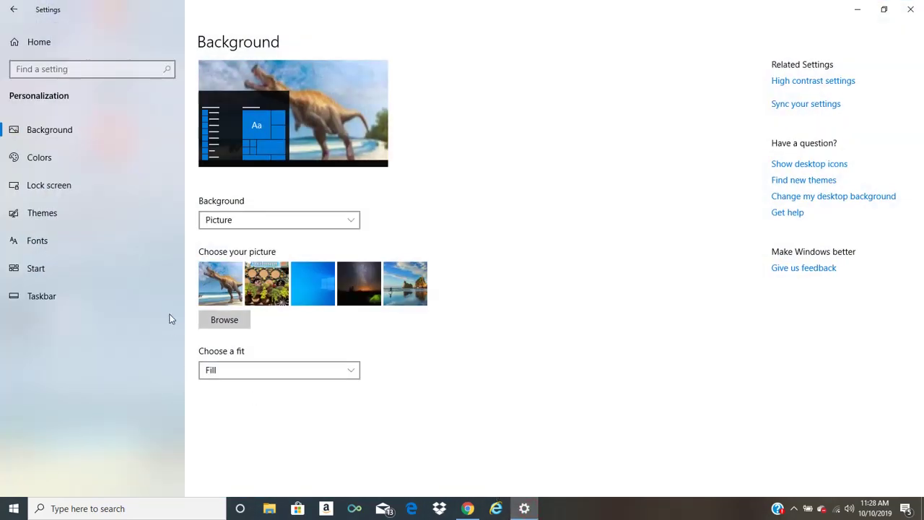
click(276, 221)
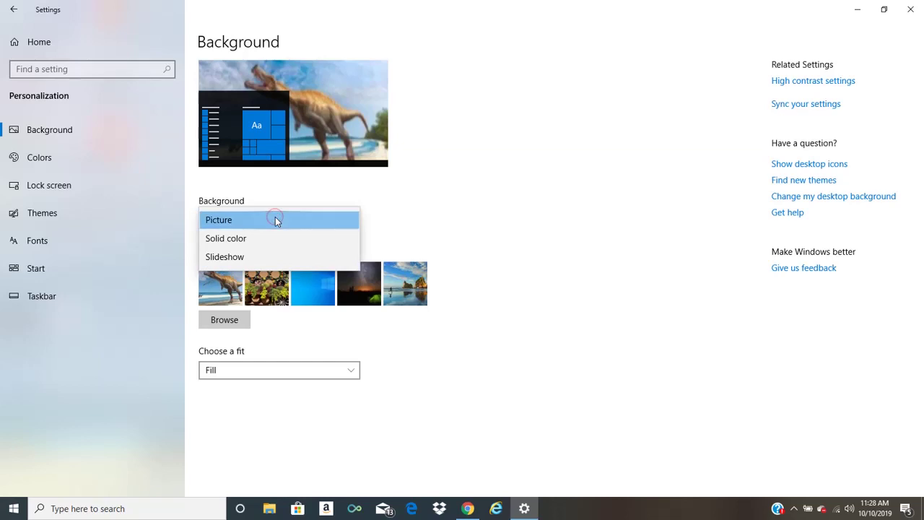
click(248, 258)
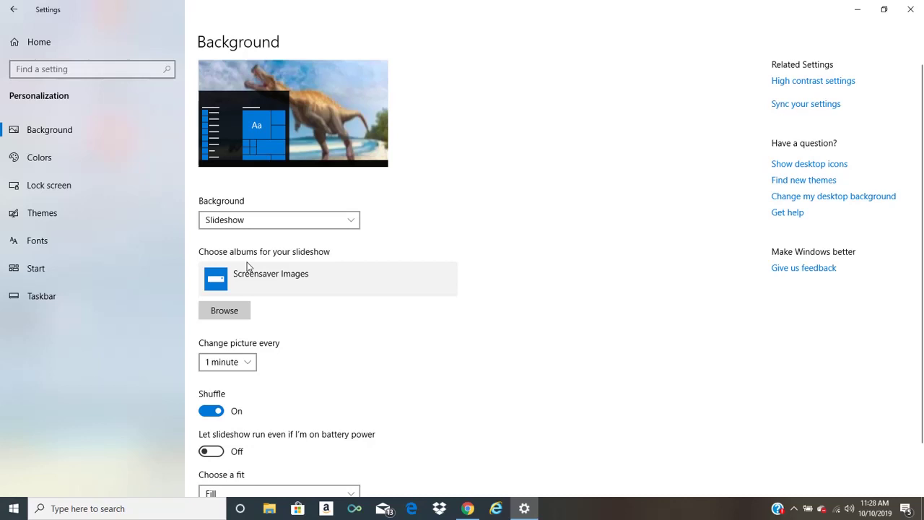
- Switch to Google Chrome and save the Time Jurassic World: Fallen Kingdom picture in the Dinosaur images folder under its suggested name
click(468, 508)
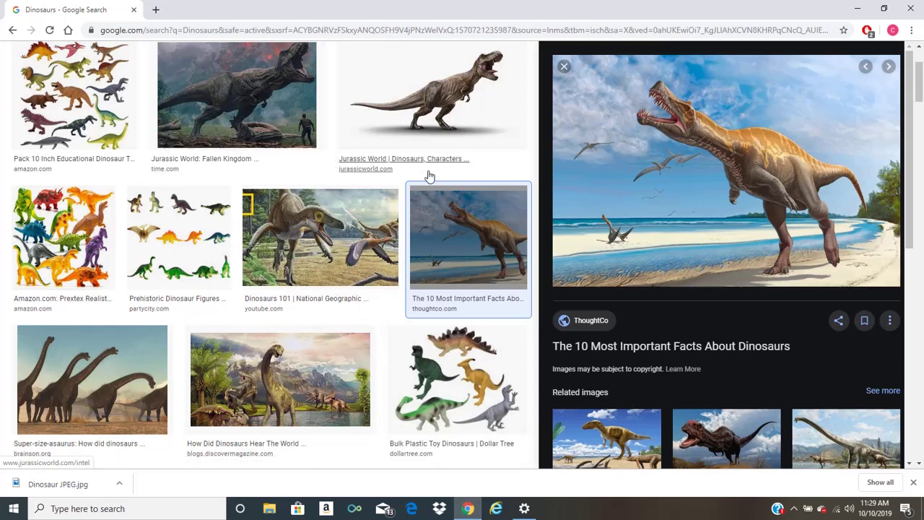
click(282, 128)
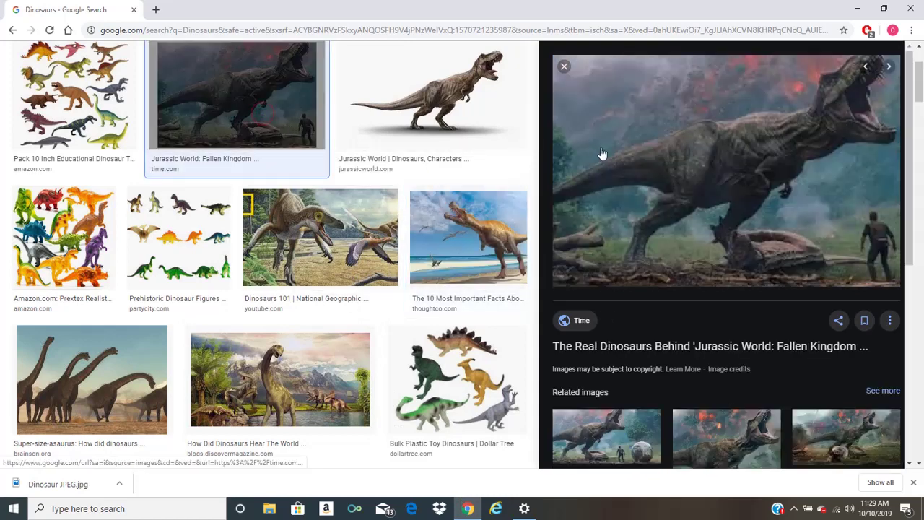
right_click(670, 179)
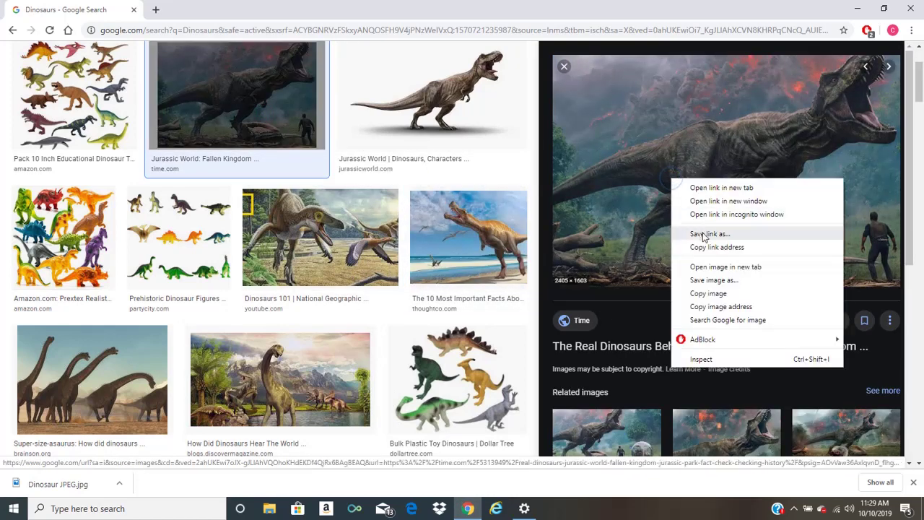
click(708, 282)
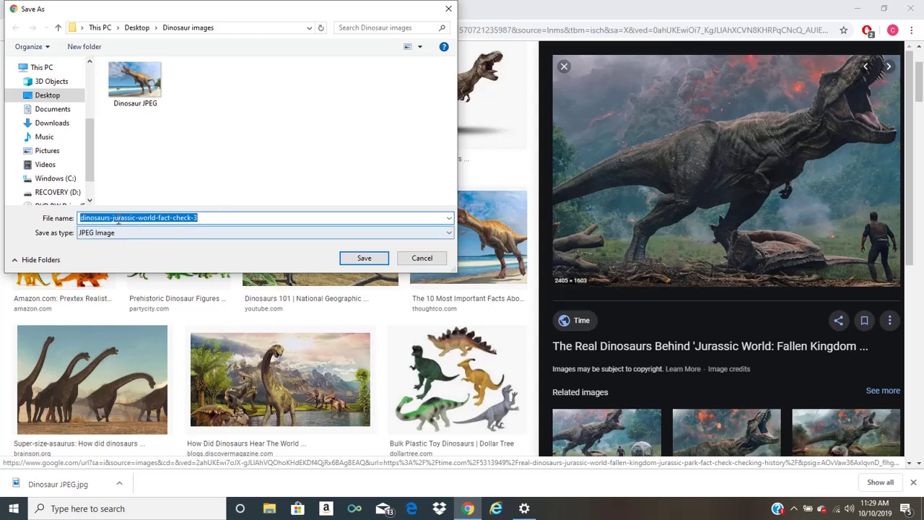
click(364, 258)
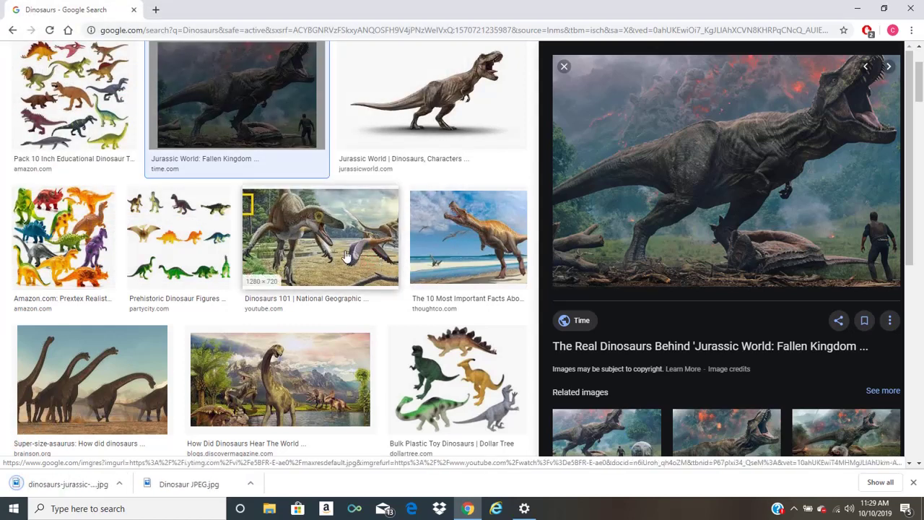
- Open the Dinosaurs 101 National Geographic picture and save it as "Veloceraptor" in the Dinosaur images folder
click(348, 257)
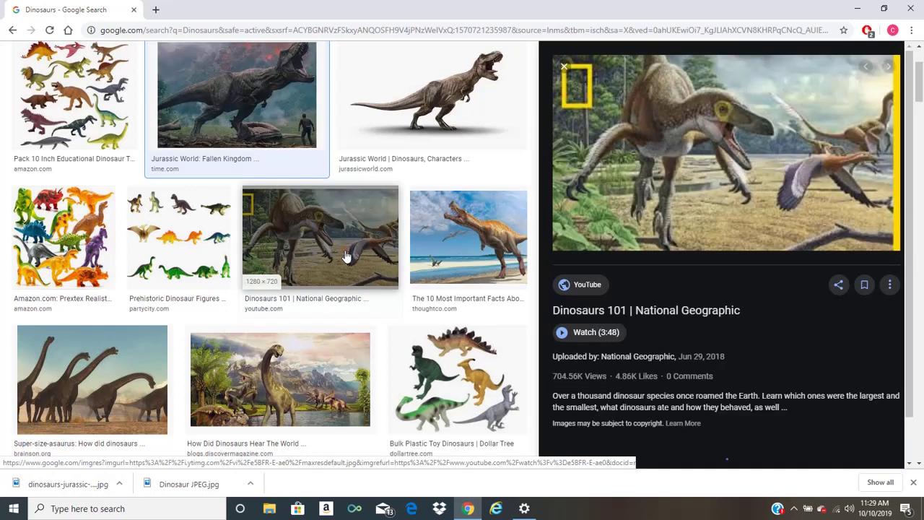
right_click(645, 139)
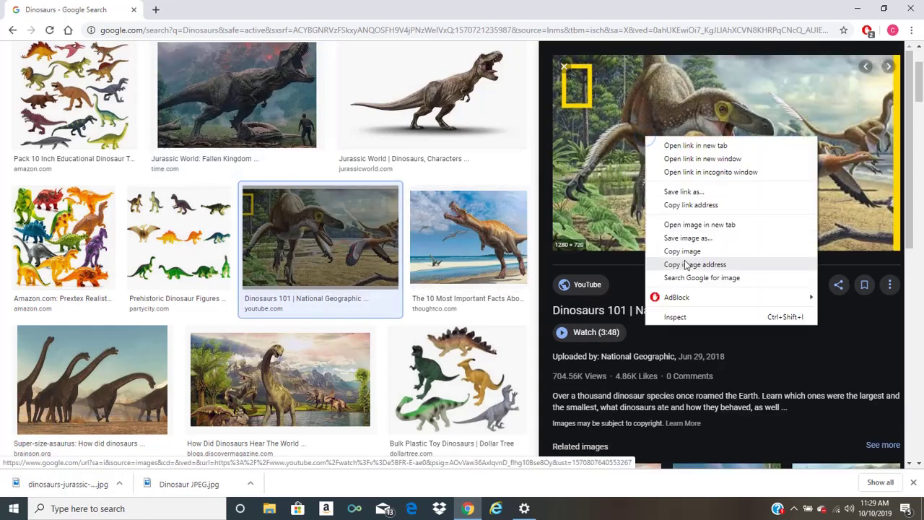
click(730, 240)
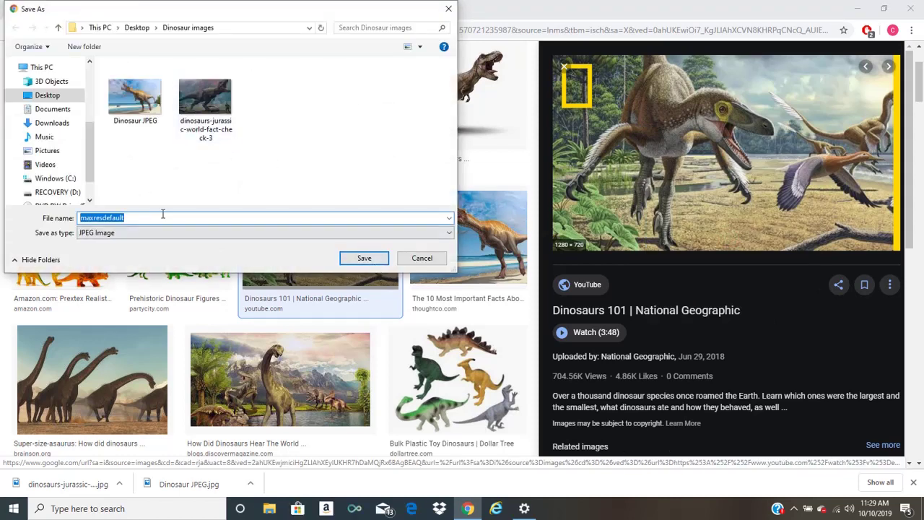
key(BackSpace)
click(376, 258)
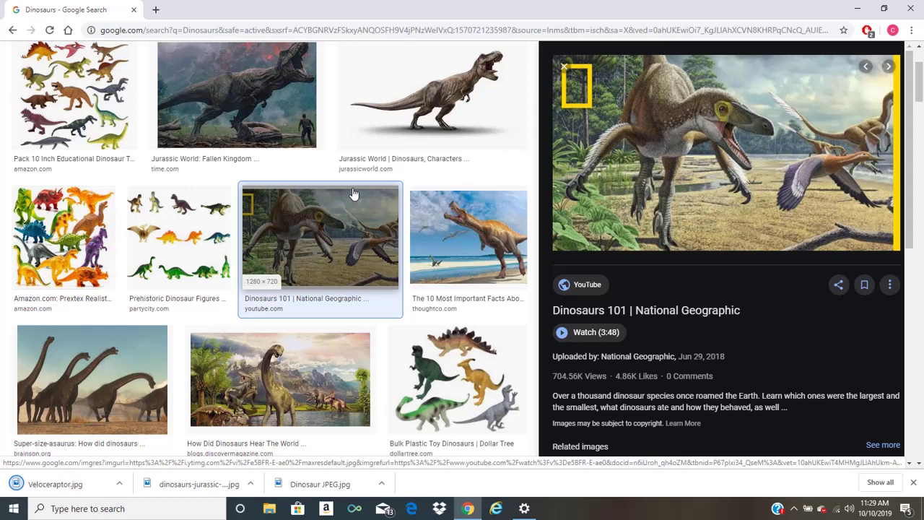
- Switch back to Settings, choose the Dinosaur images desktop folder as the slideshow album, and view the desktop
click(858, 9)
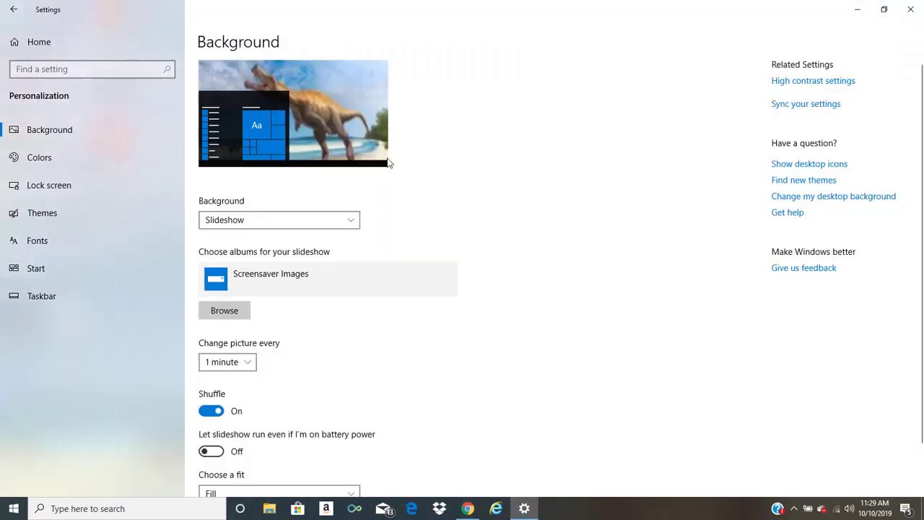
click(209, 311)
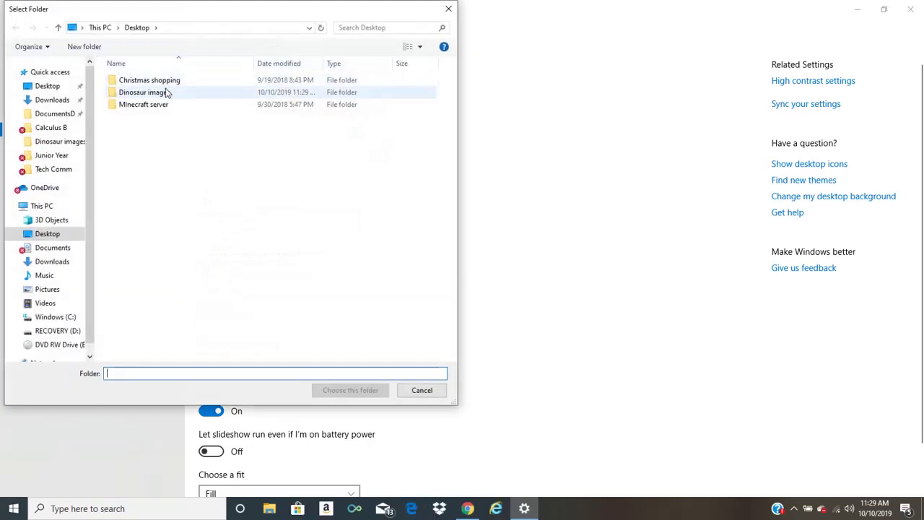
click(165, 94)
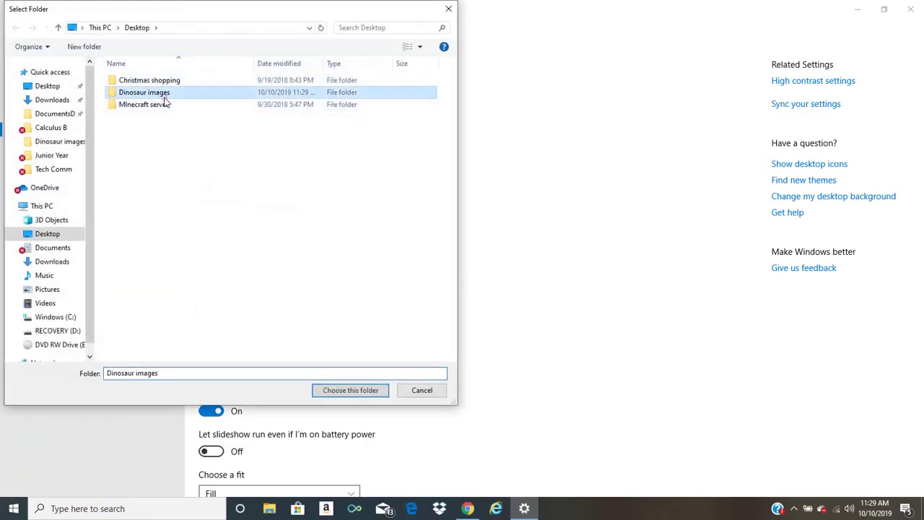
click(384, 391)
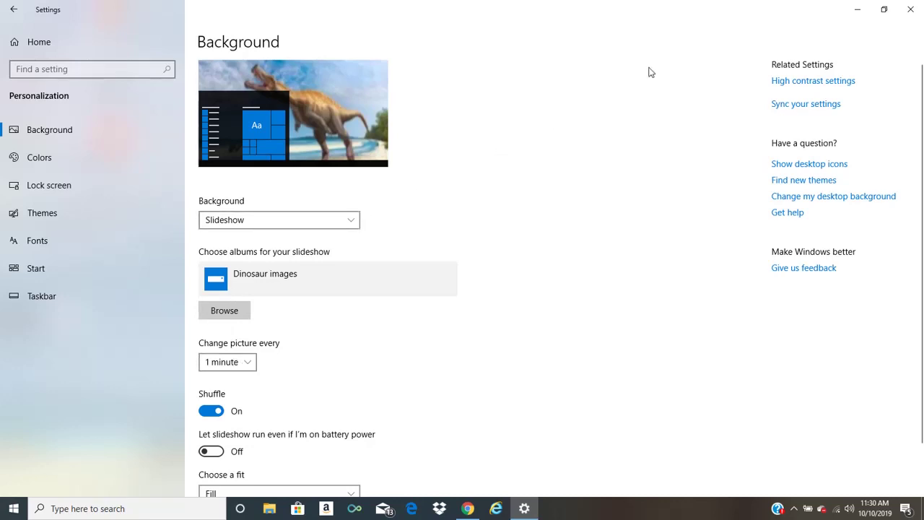
click(858, 8)
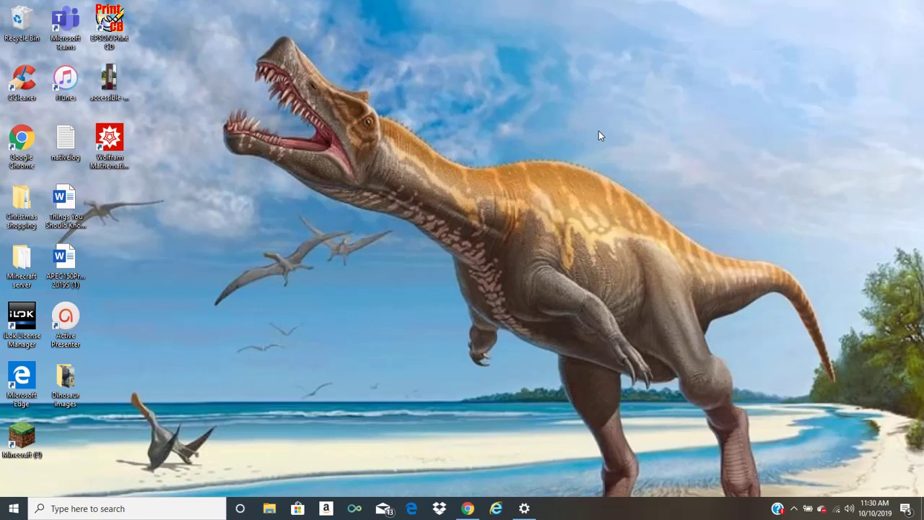
- Review the slideshow's picture-change interval options in Settings, keeping 1 minute, and return to the desktop to view the background
click(524, 509)
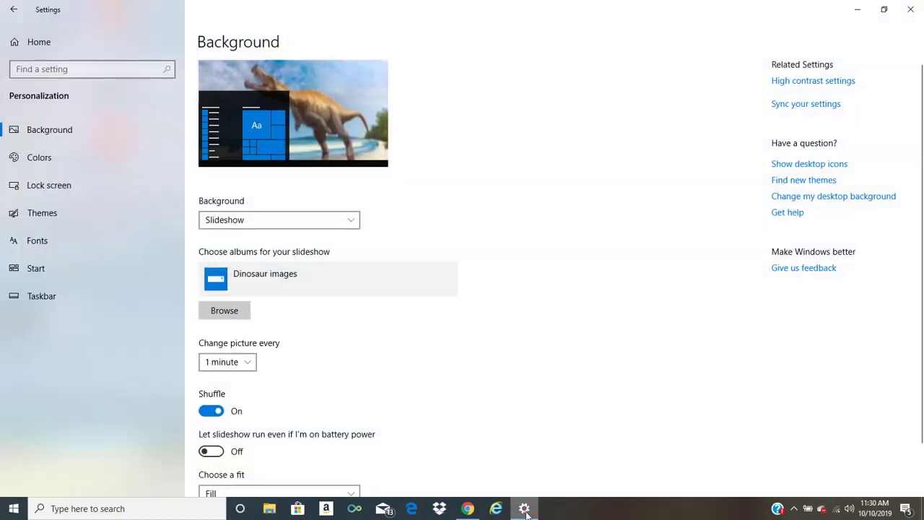
click(231, 368)
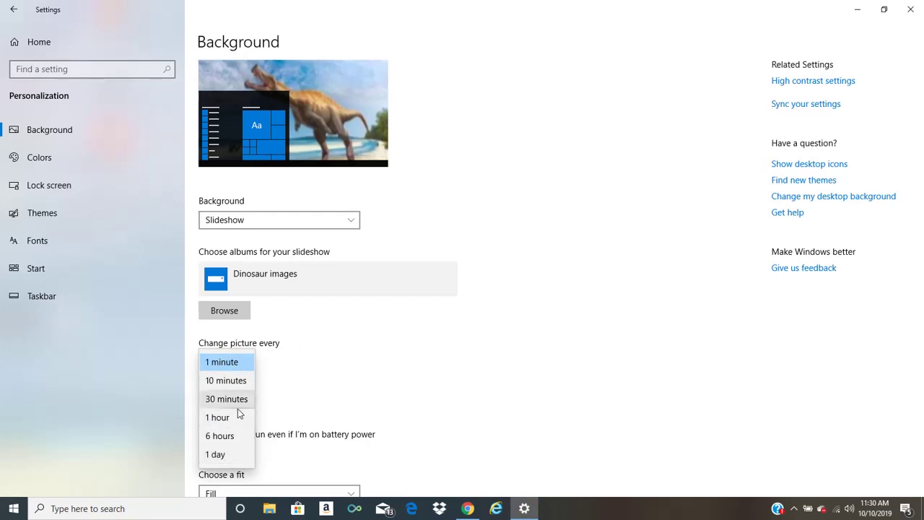
click(248, 364)
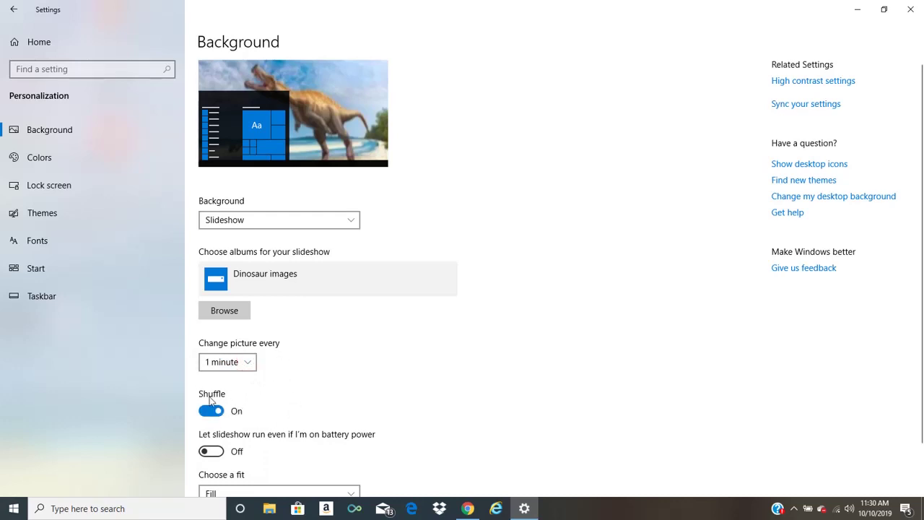
click(859, 11)
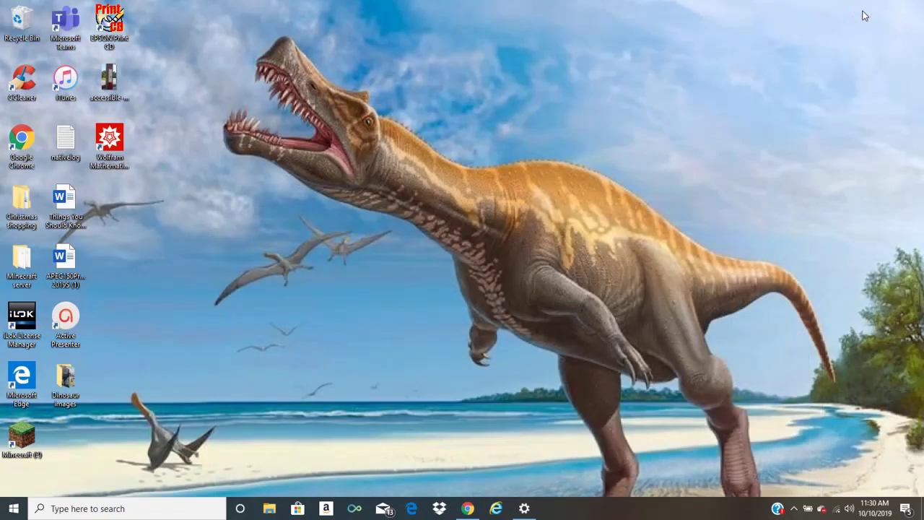